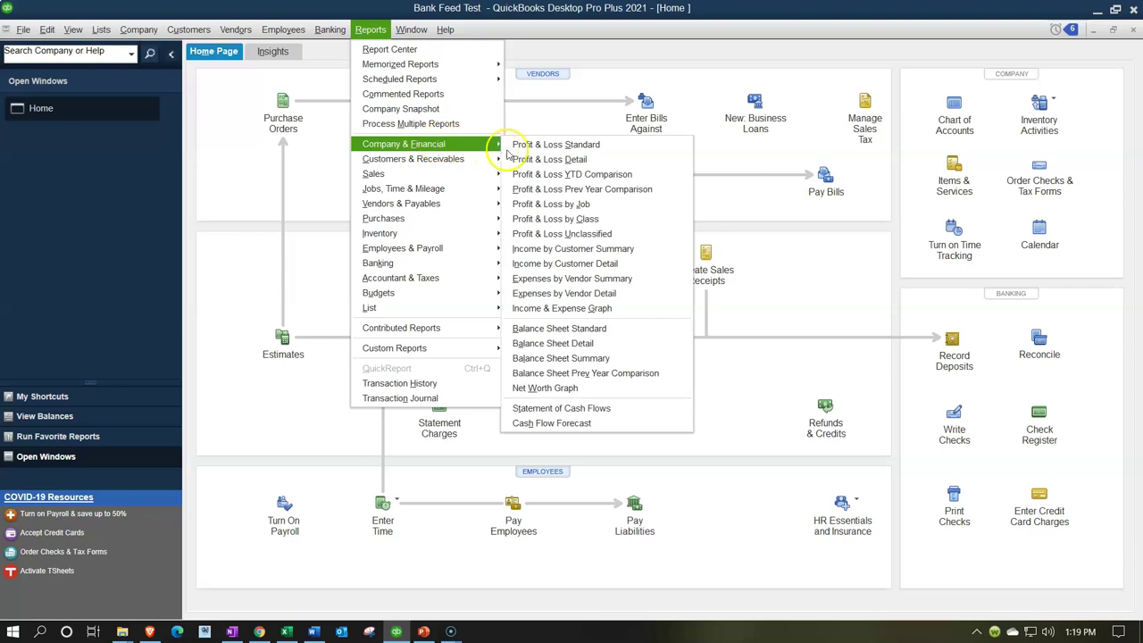
Create a standard balance sheet report customized to the date range 05/01/2020 to 06/30/2020.
left_click(590, 330)
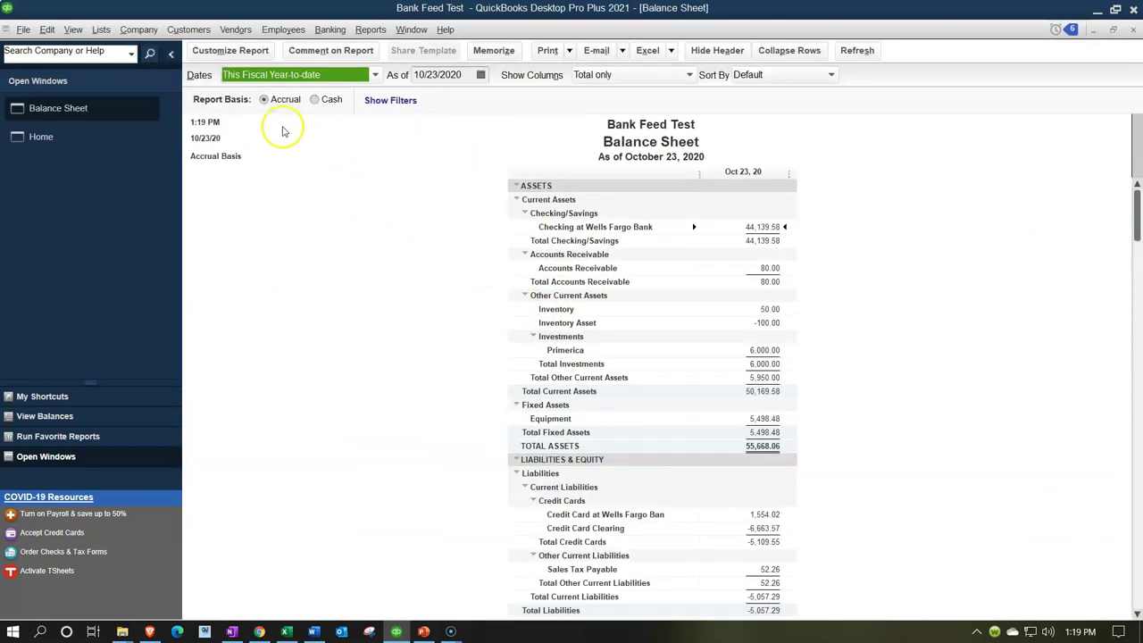
left_click(214, 52)
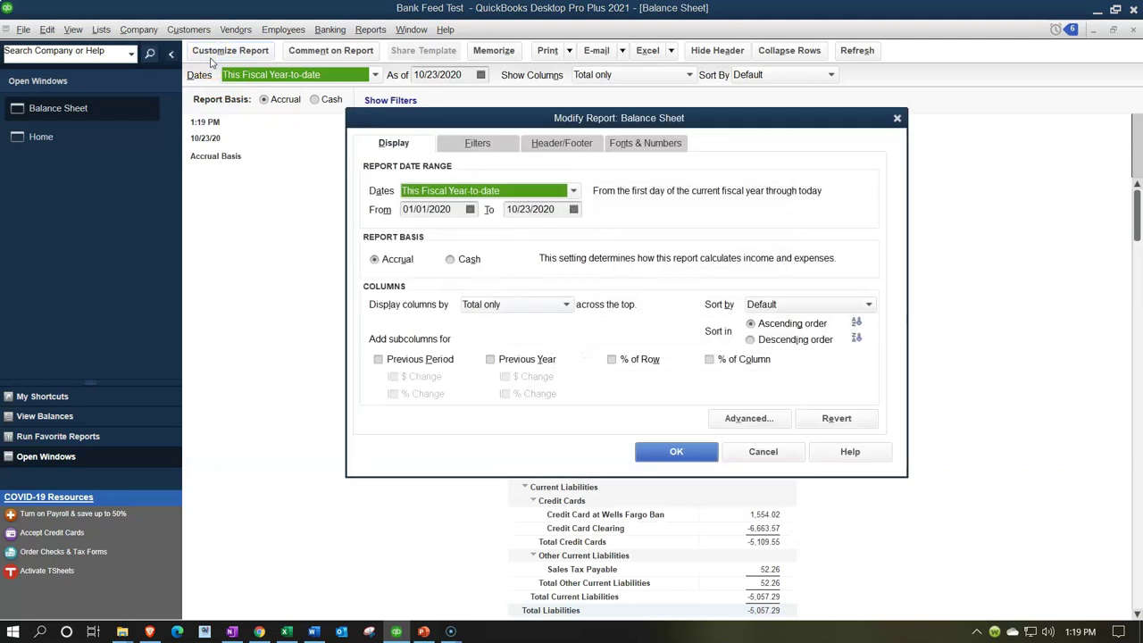
key("Tab")
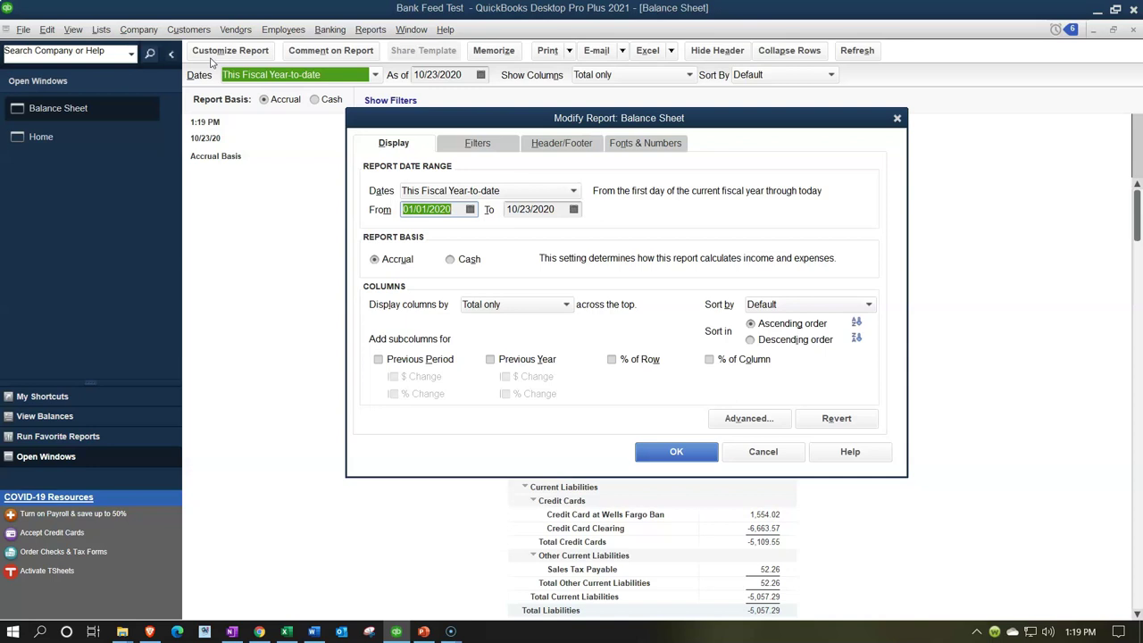
type("050120")
key("Tab")
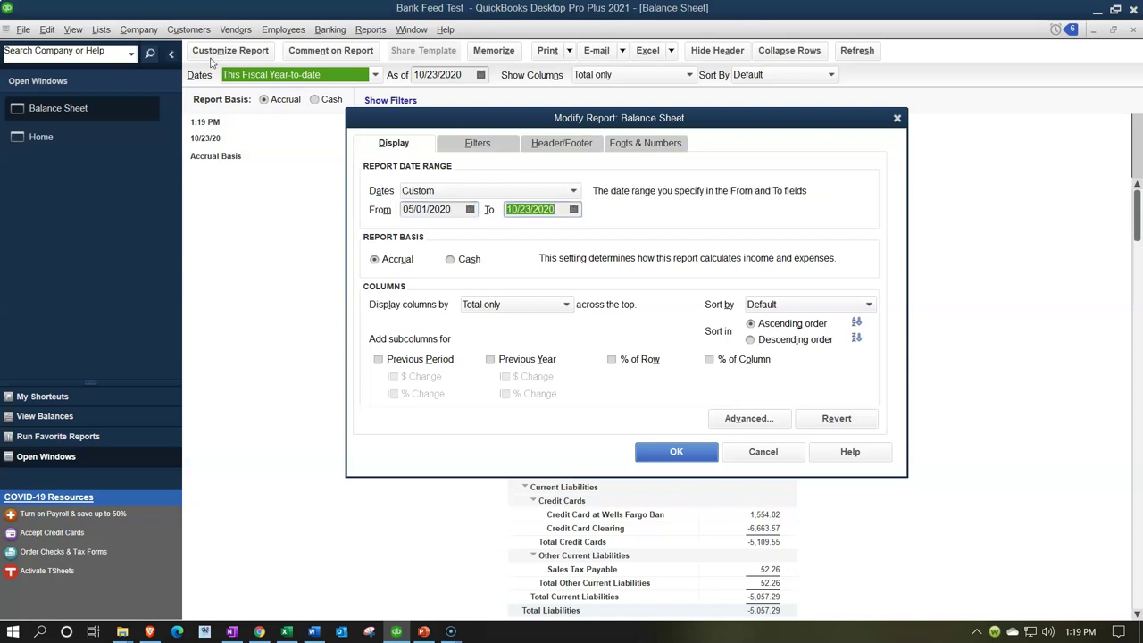
type("063020")
key("Tab")
left_click(450, 253)
left_click(646, 452)
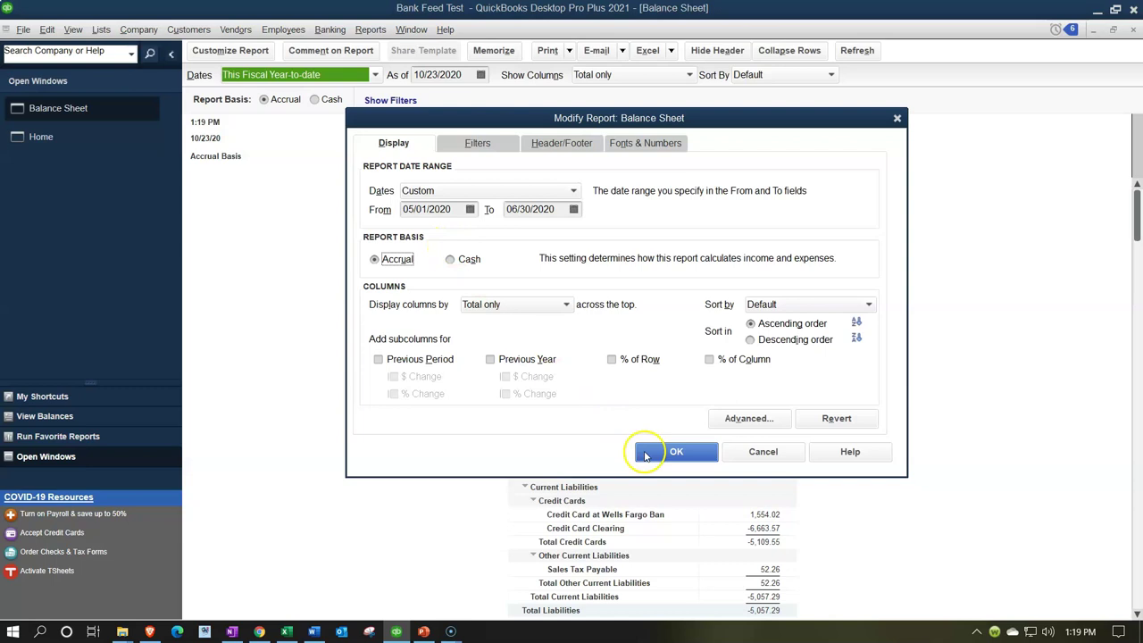
left_click(765, 230)
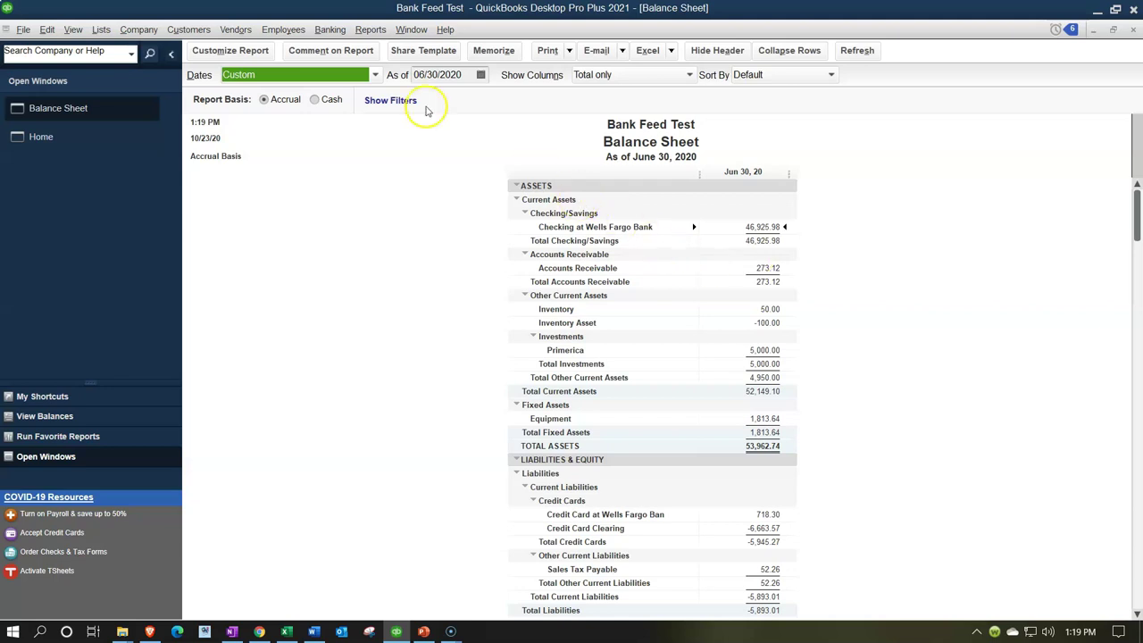
Create a standard profit and loss report covering 05/01/2020 to 06/30/2020.
left_click(370, 32)
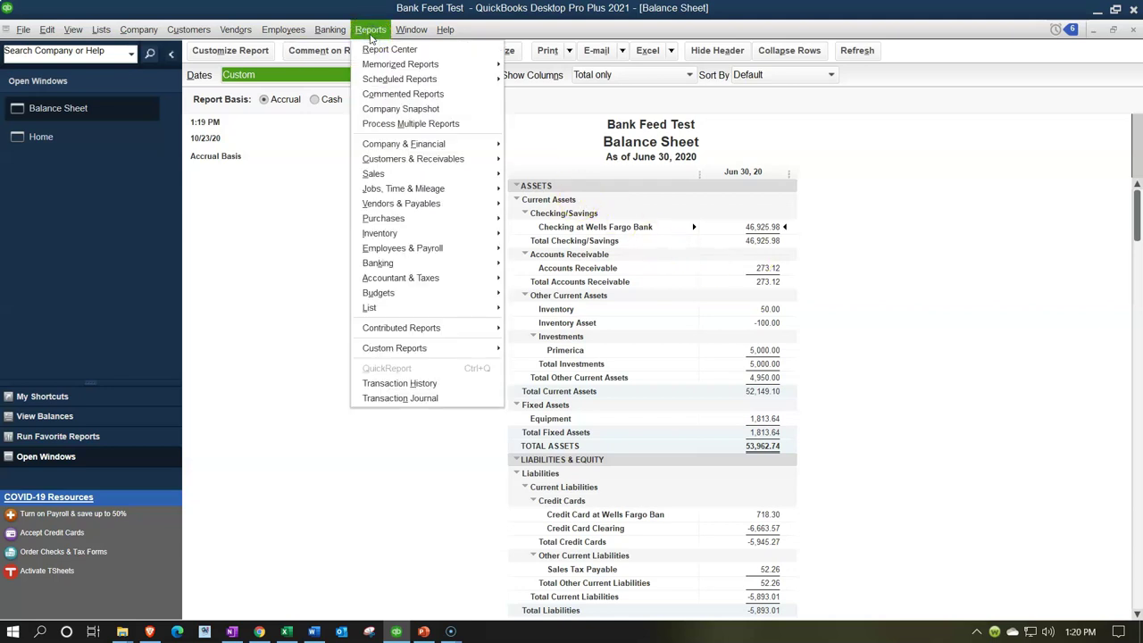
left_click(424, 147)
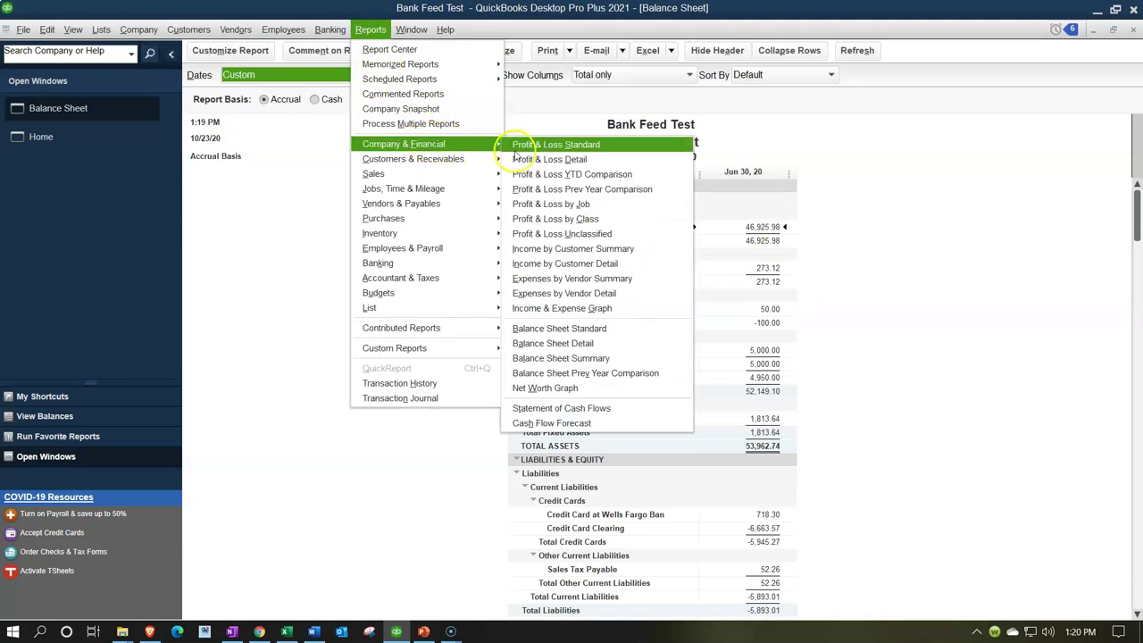
left_click(526, 147)
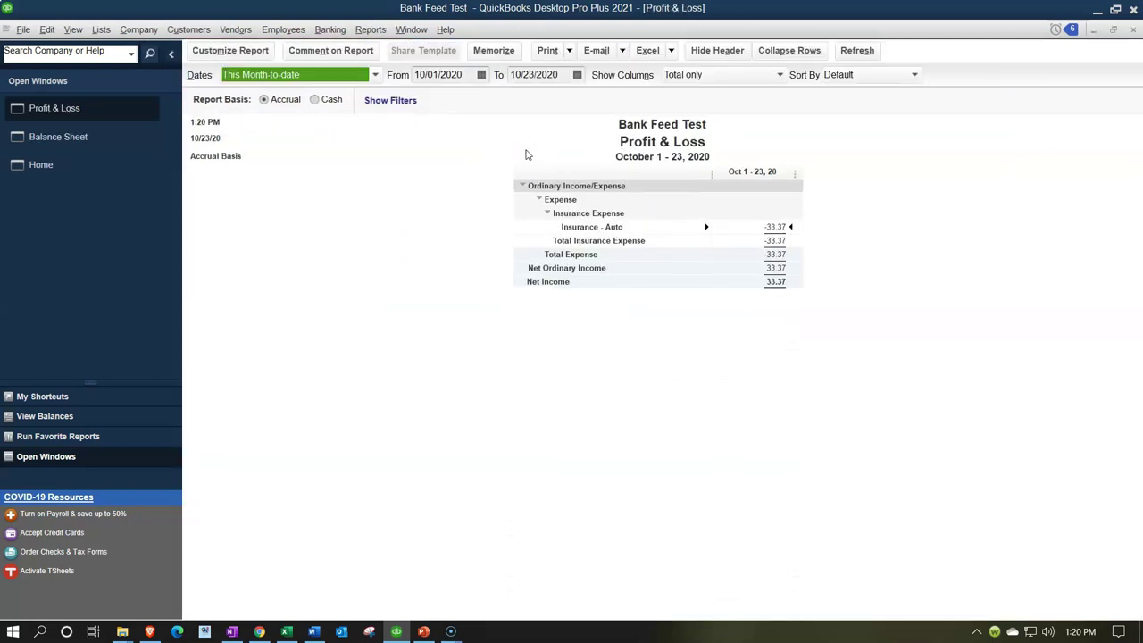
type("05/01/2020")
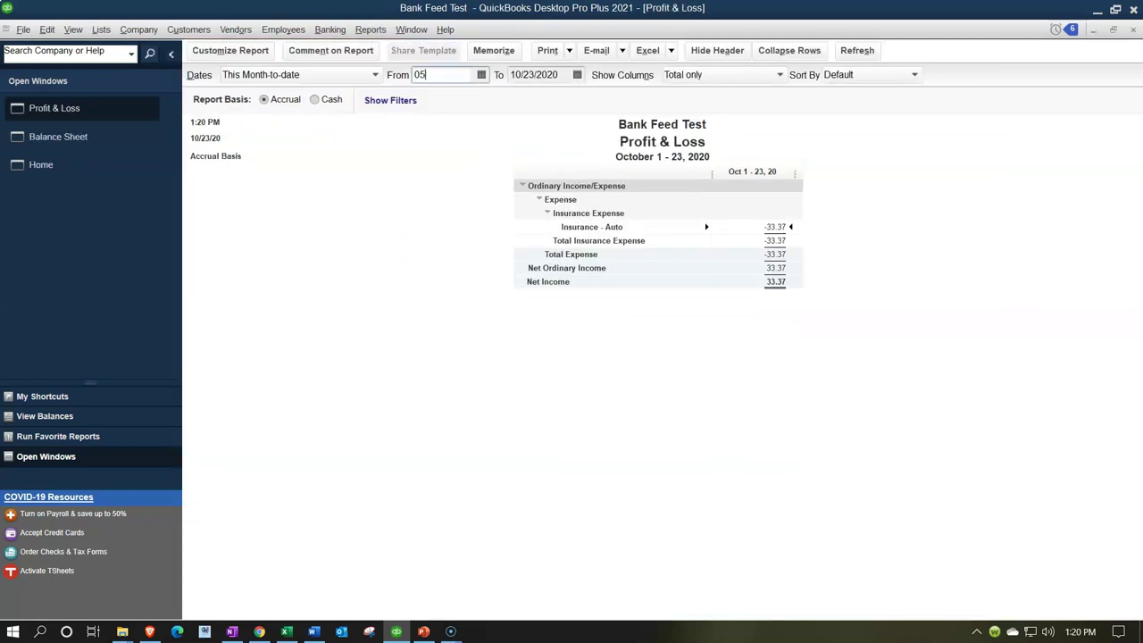
key("Tab")
type("0630")
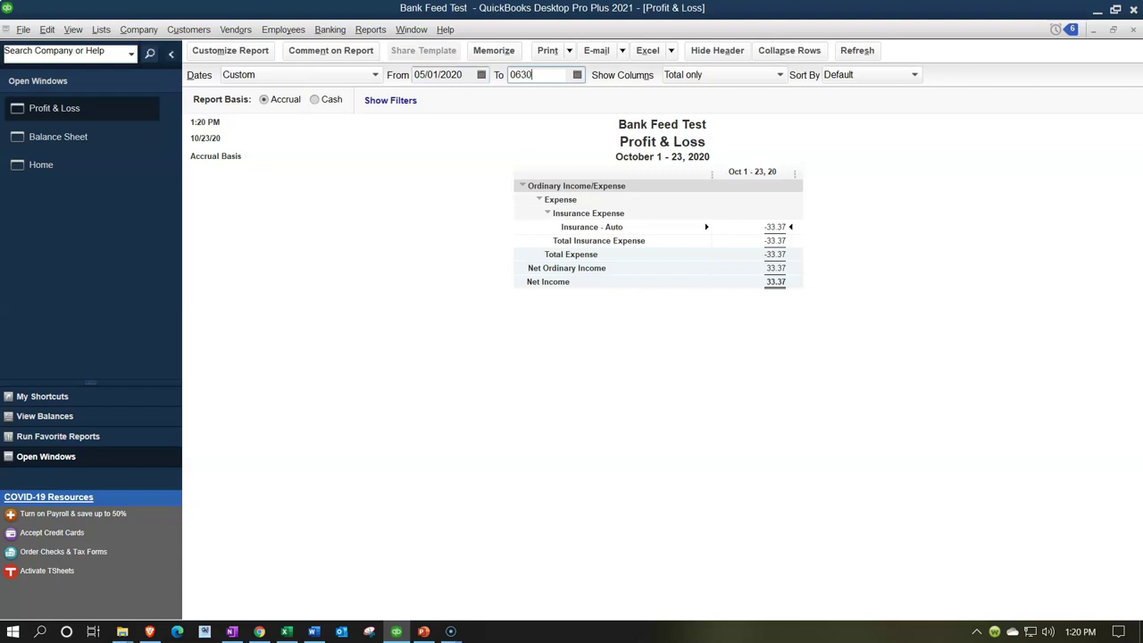
type("30")
key("Tab")
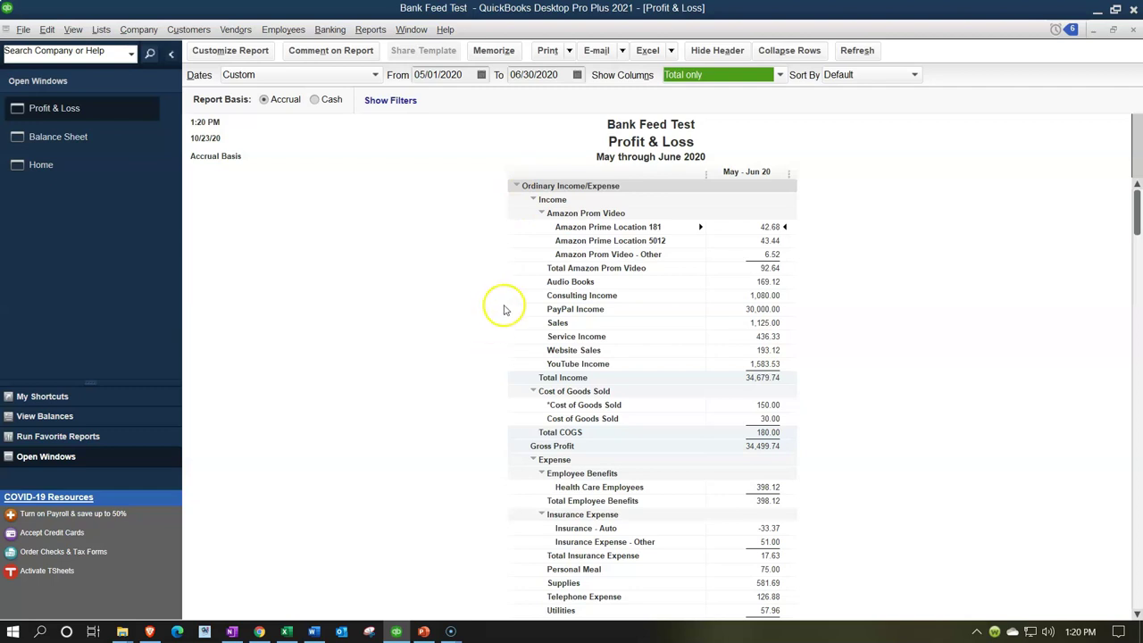
Bring the balance sheet back into view and return to the home page to review the banking workflow.
left_click(112, 140)
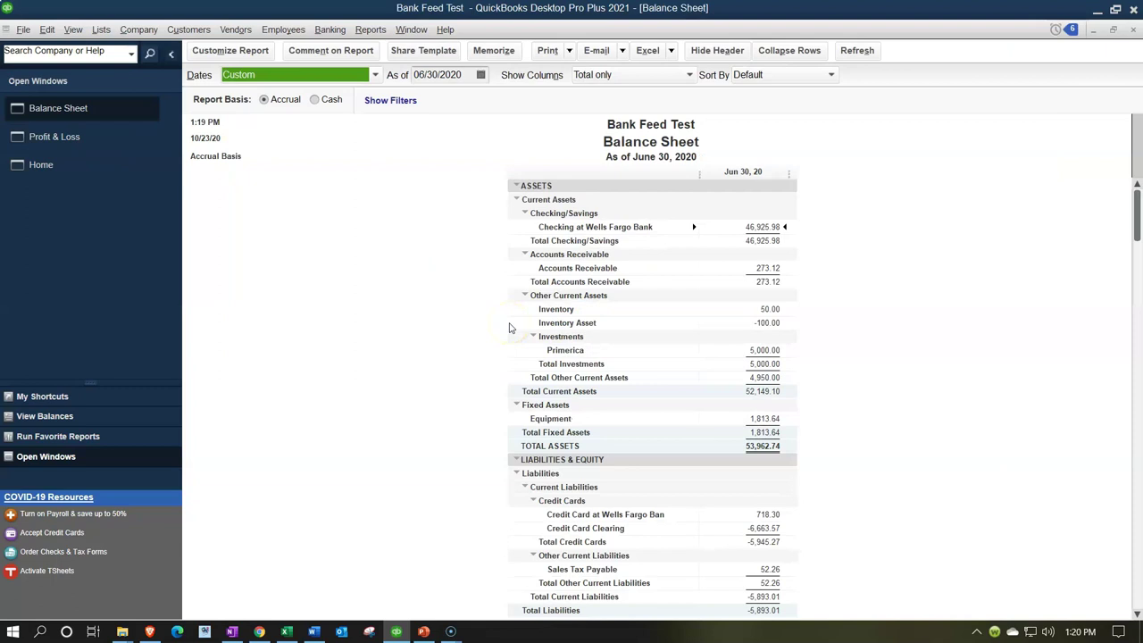
left_click(415, 305)
left_click(42, 168)
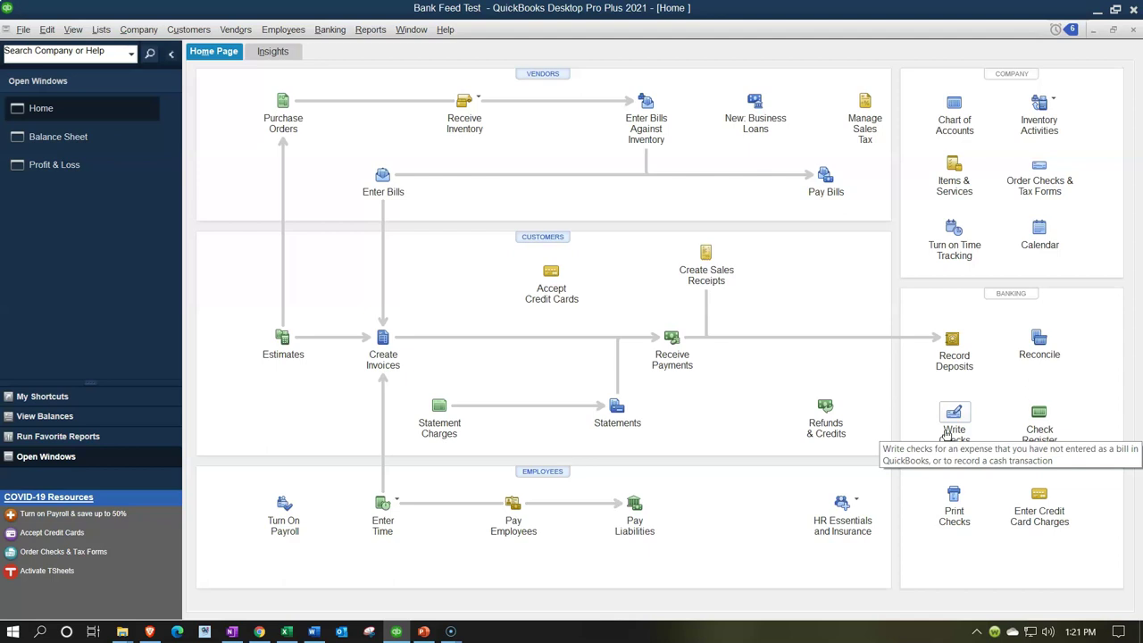
Drill down from the balance sheet's Wells Fargo checking balance and open the Verizon Wireless check dated 05/13/2020.
left_click(110, 146)
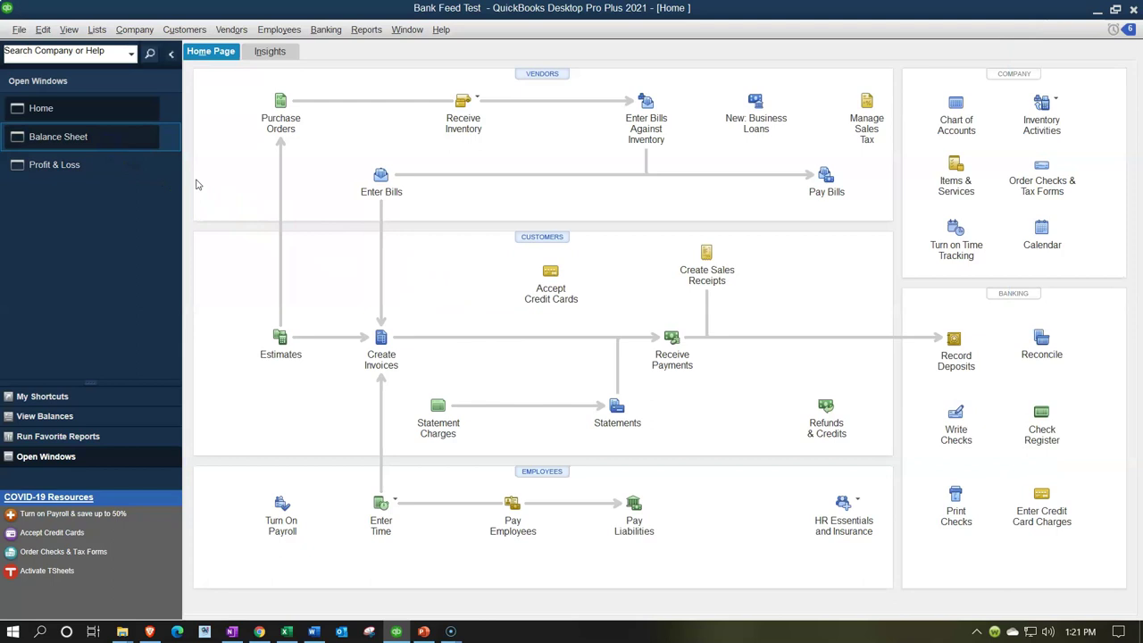
left_click(109, 145)
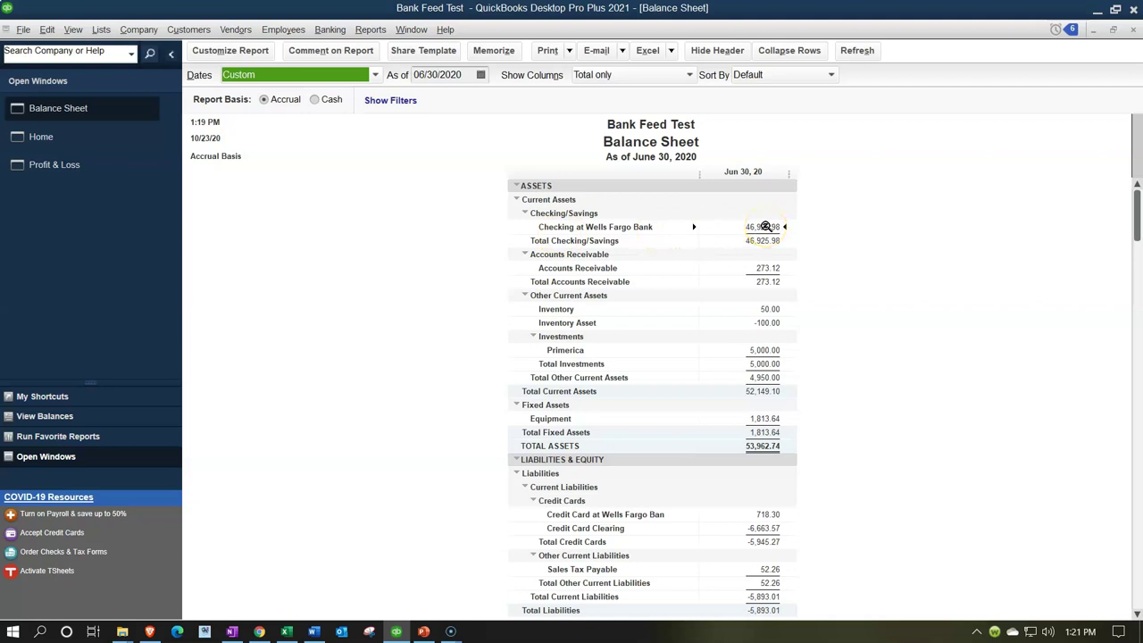
double_click(765, 227)
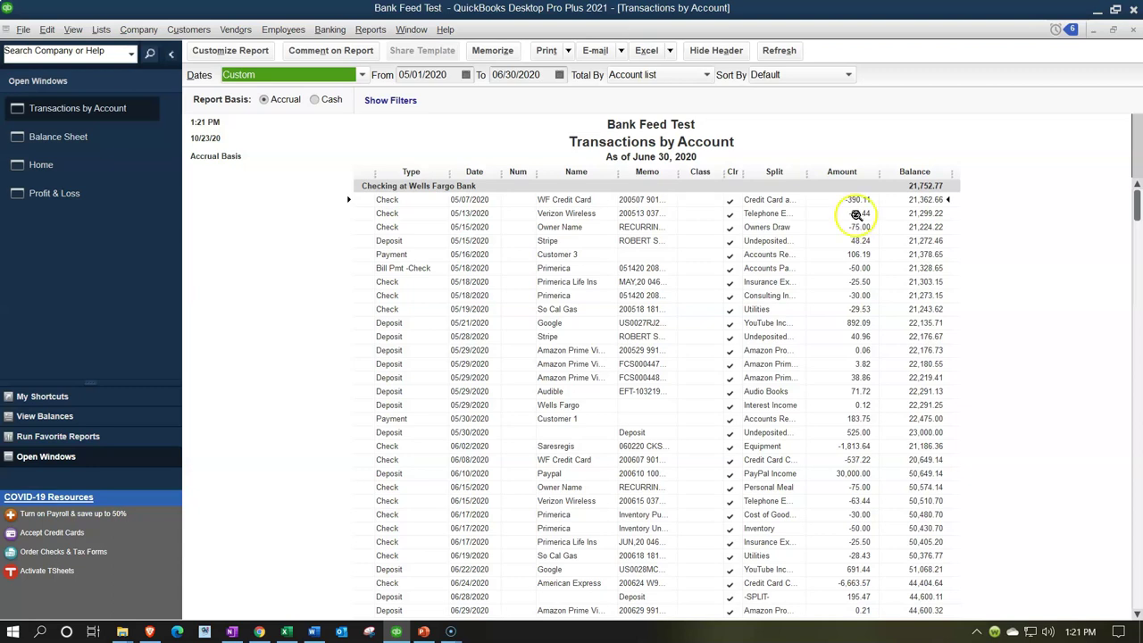
left_click(854, 212)
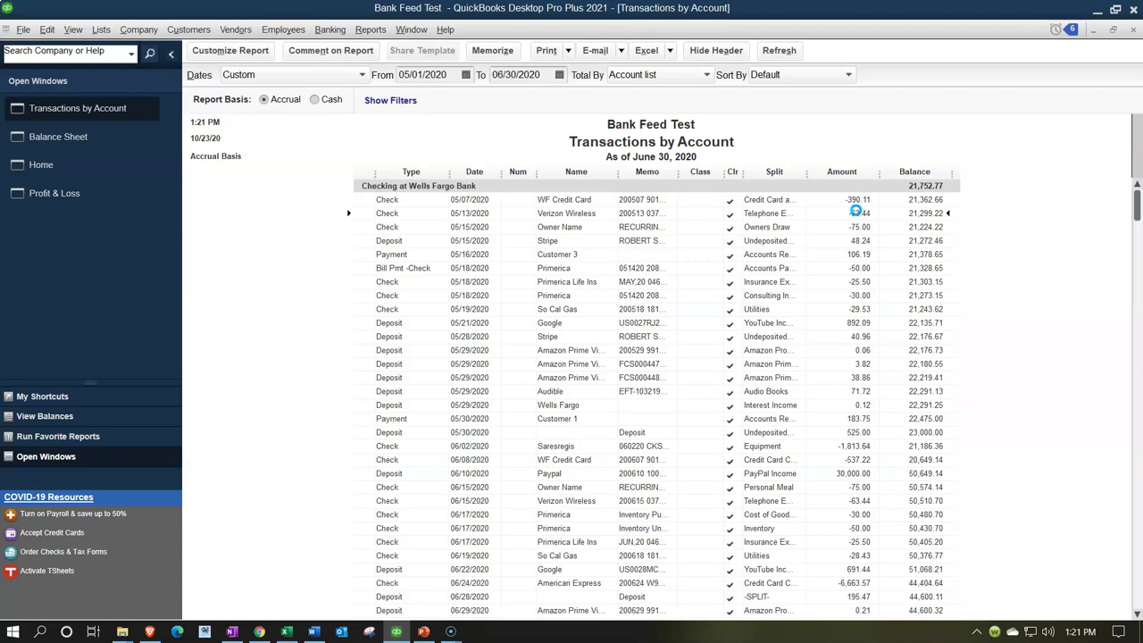
double_click(855, 212)
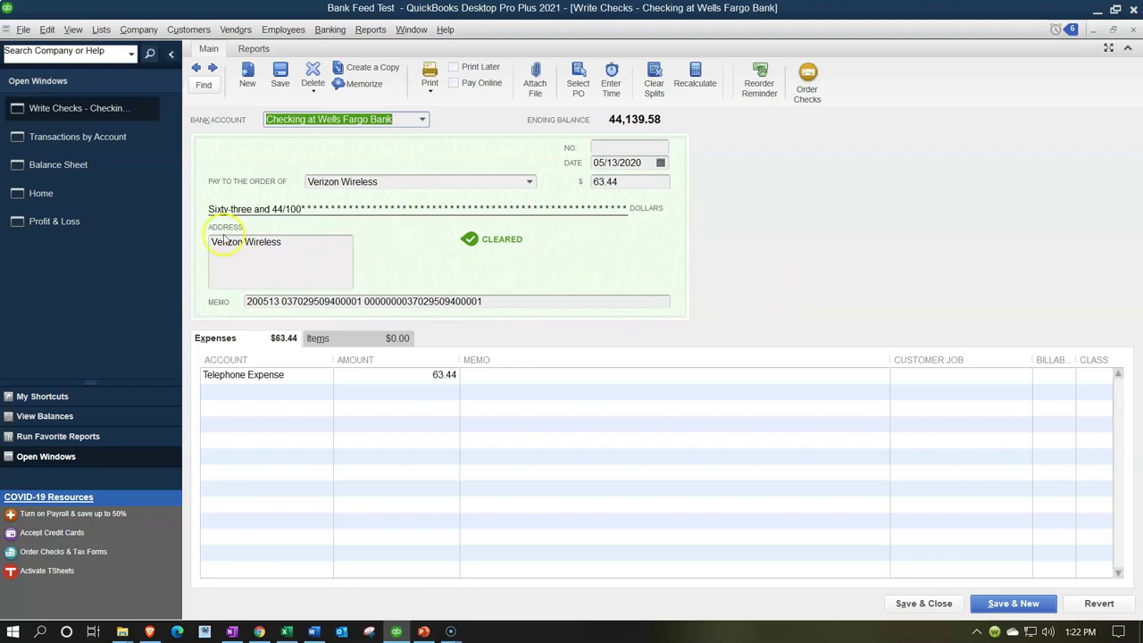
Revisit the home page, return to the checking transactions, and inspect and close the 05/30/2020 deposit of 525.00.
left_click(49, 198)
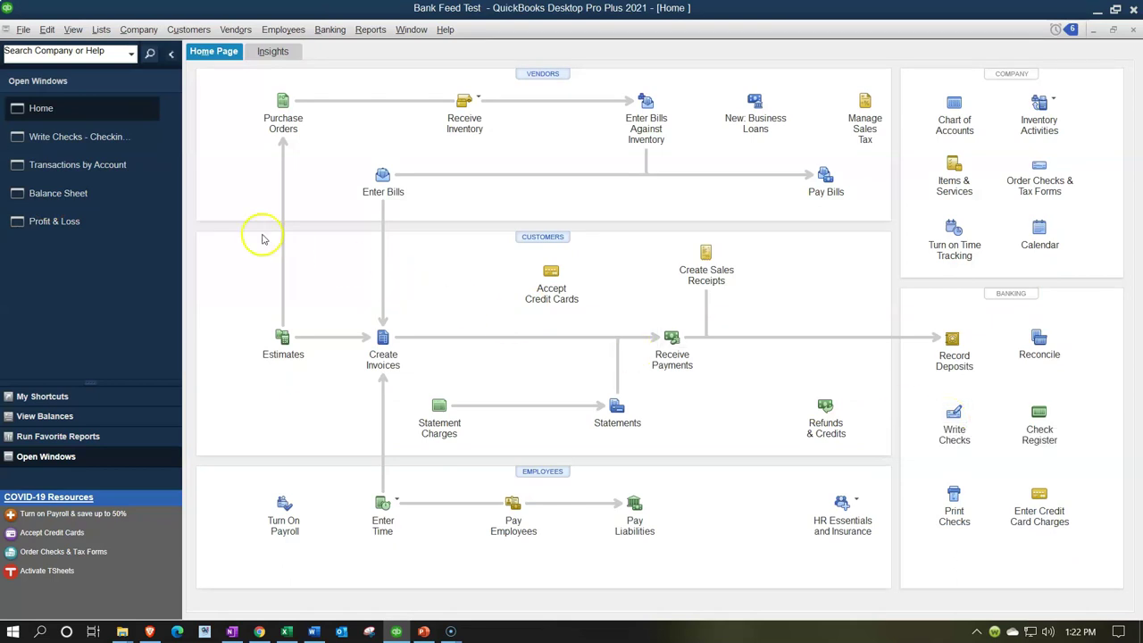
left_click(115, 168)
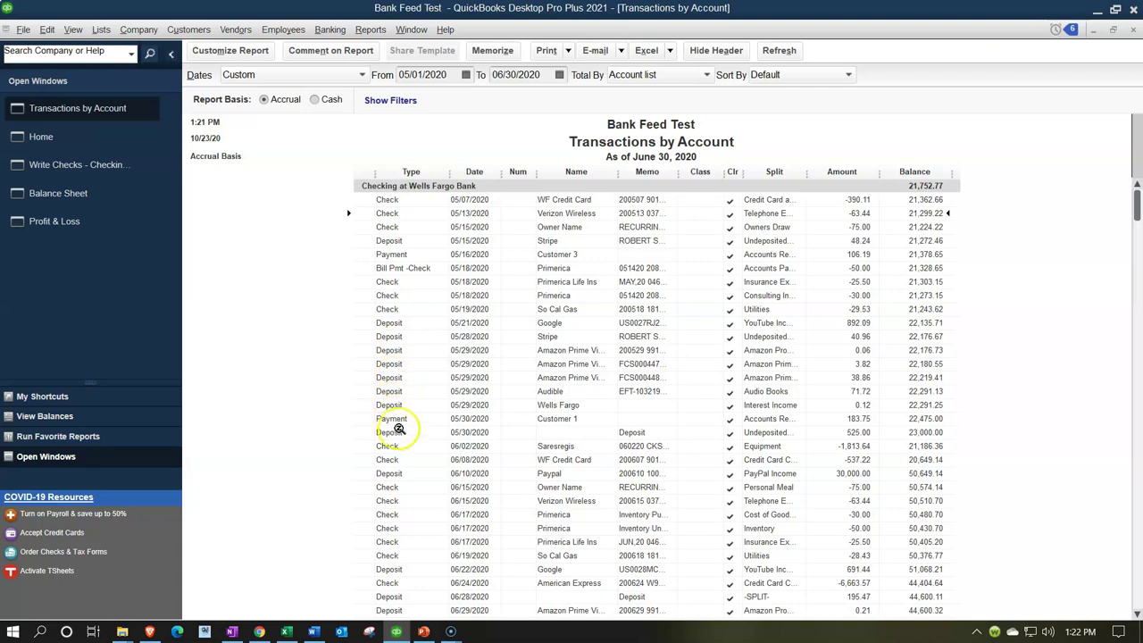
left_click(507, 445)
left_click(731, 437)
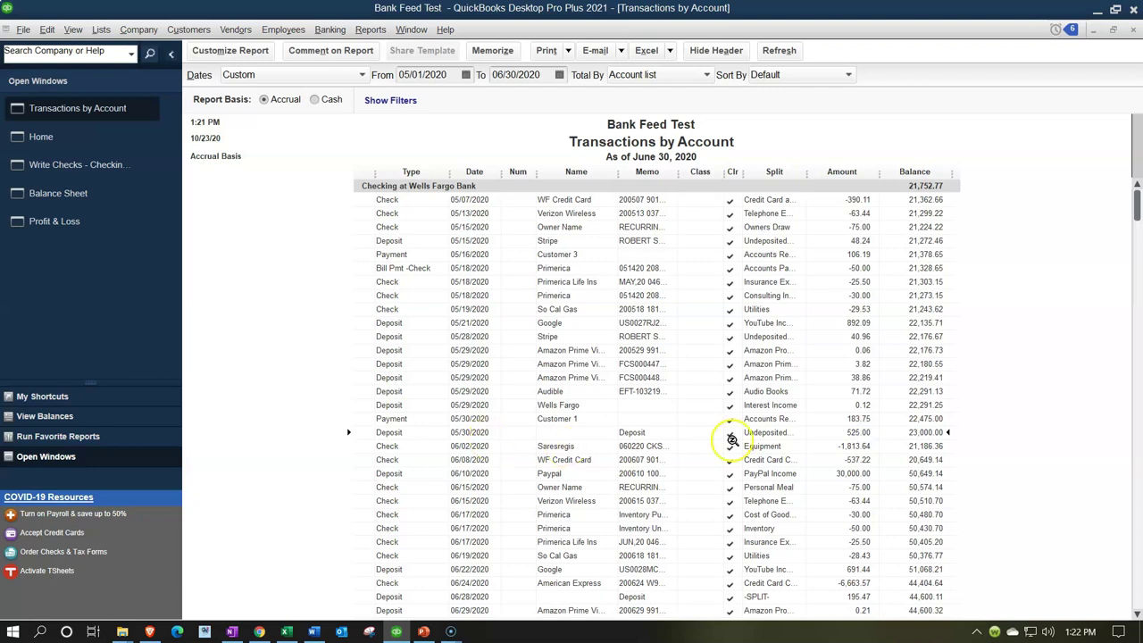
double_click(845, 432)
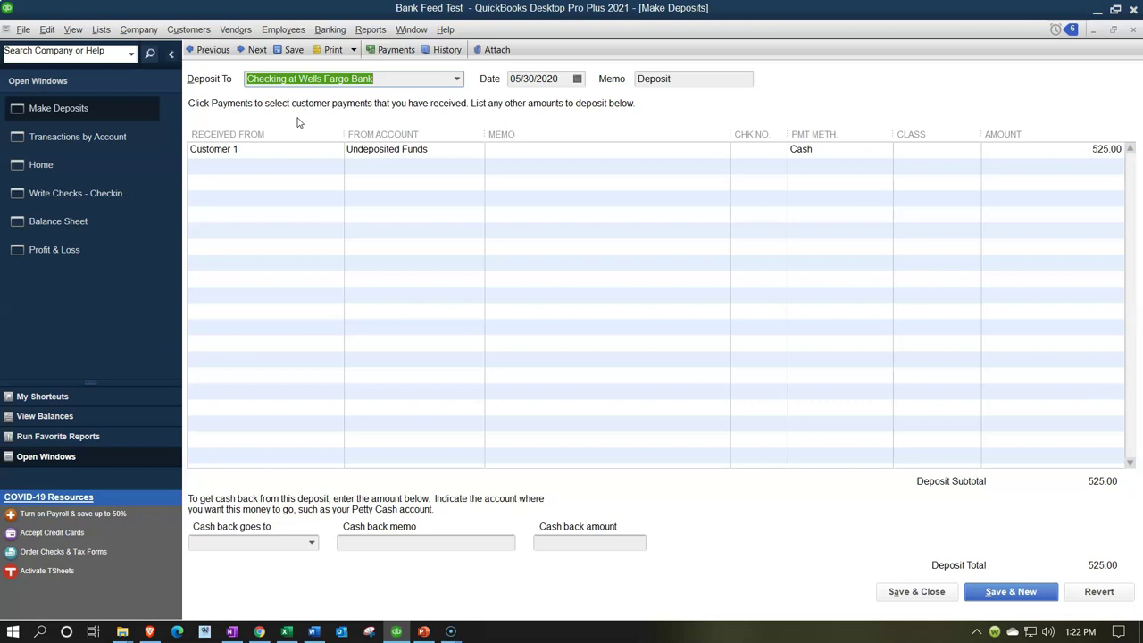
left_click(289, 109)
left_click(1134, 36)
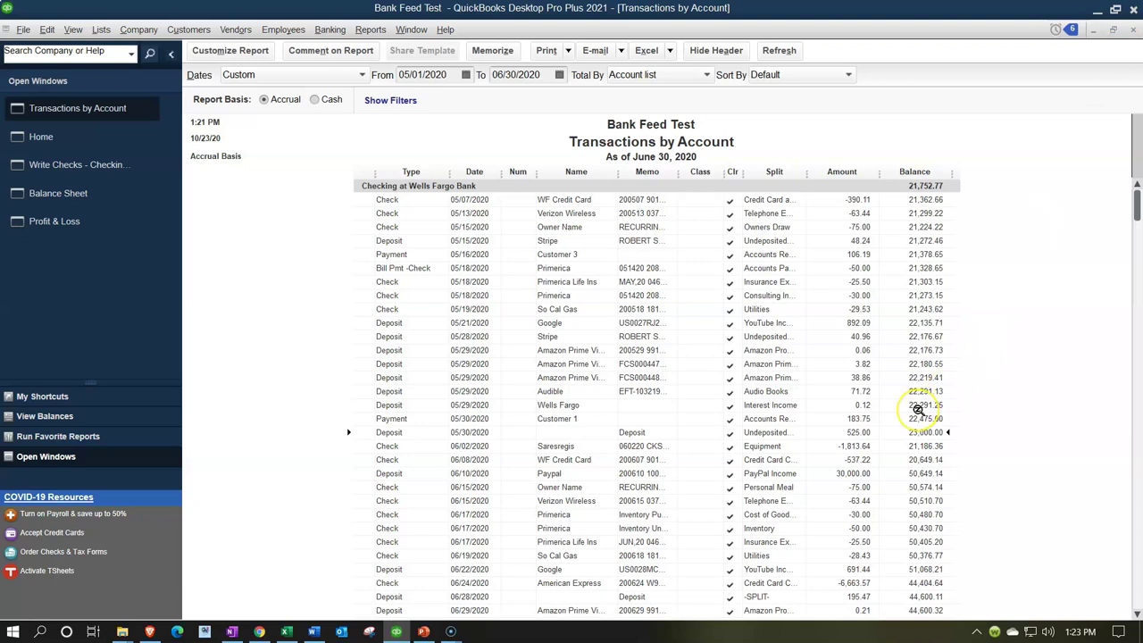
Review the transaction types through the end of the checking account's transaction list and close that report.
scroll(920, 410, "down", 1)
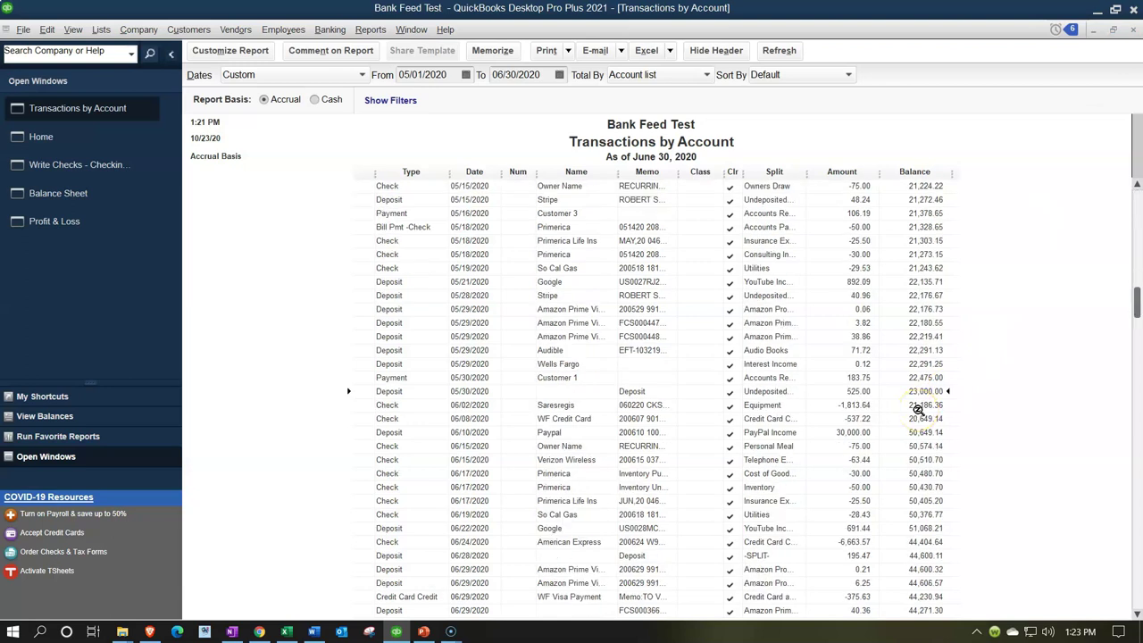
left_click(417, 227)
left_click(391, 377)
scroll(554, 469, "down", 1)
scroll(553, 470, "down", 2)
left_click(427, 473)
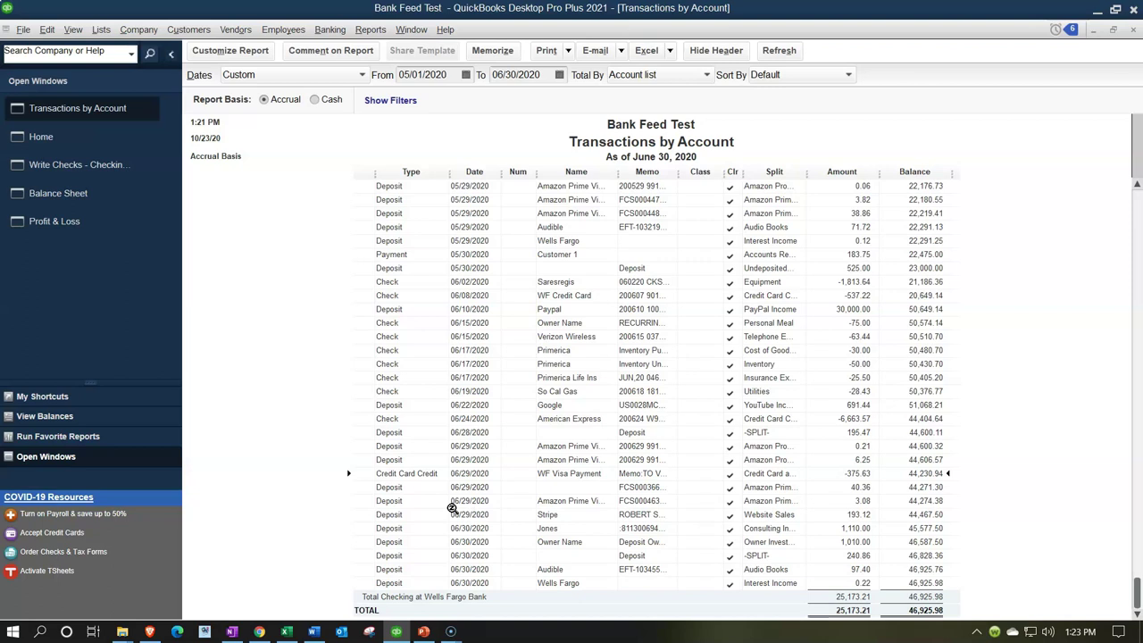
left_click(1132, 31)
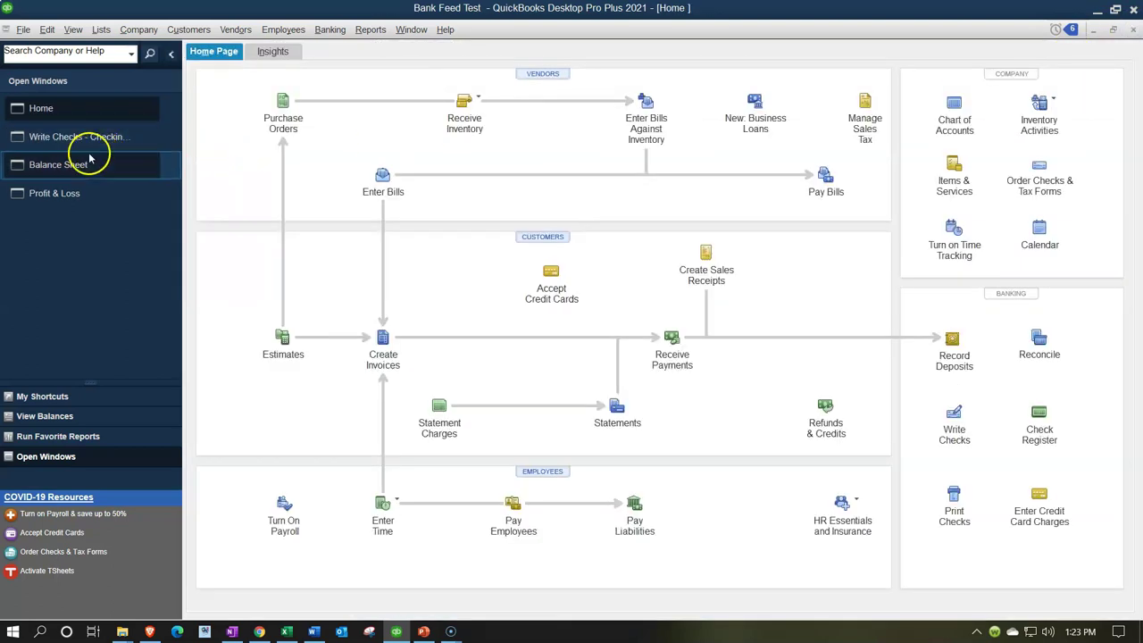
Examine the Accounts Receivable line on the balance sheet and compare it with the home page workflow.
left_click(90, 161)
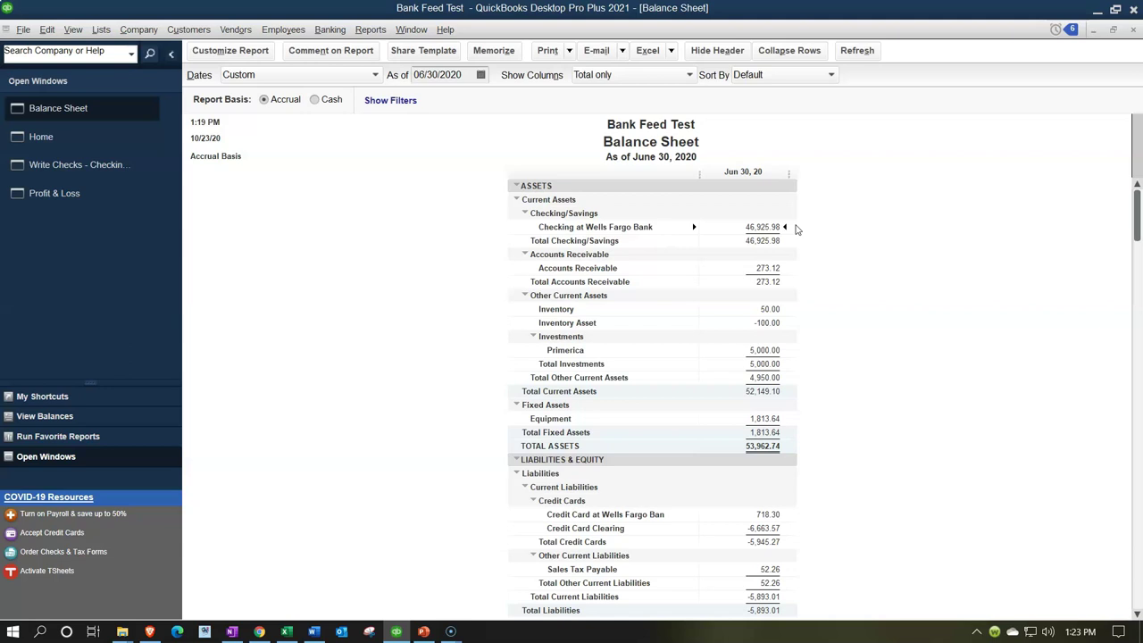
left_click(794, 258)
left_click(772, 268)
left_click(794, 293)
left_click(91, 145)
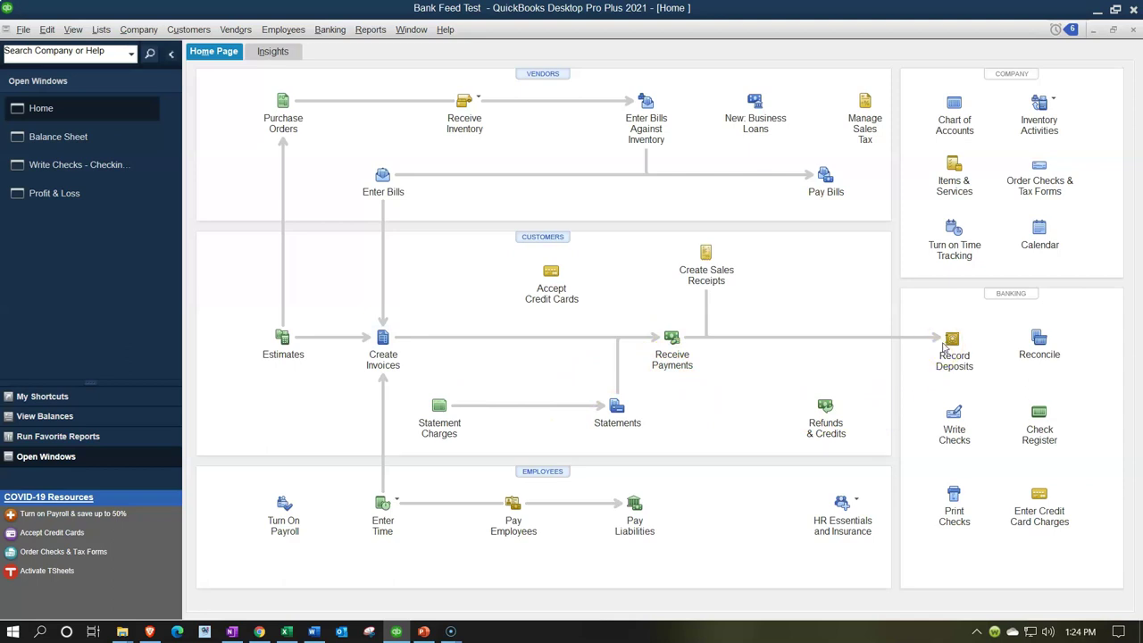
Examine the receivable and Inventory lines on the balance sheet and return to the home page.
left_click(74, 136)
left_click(760, 275)
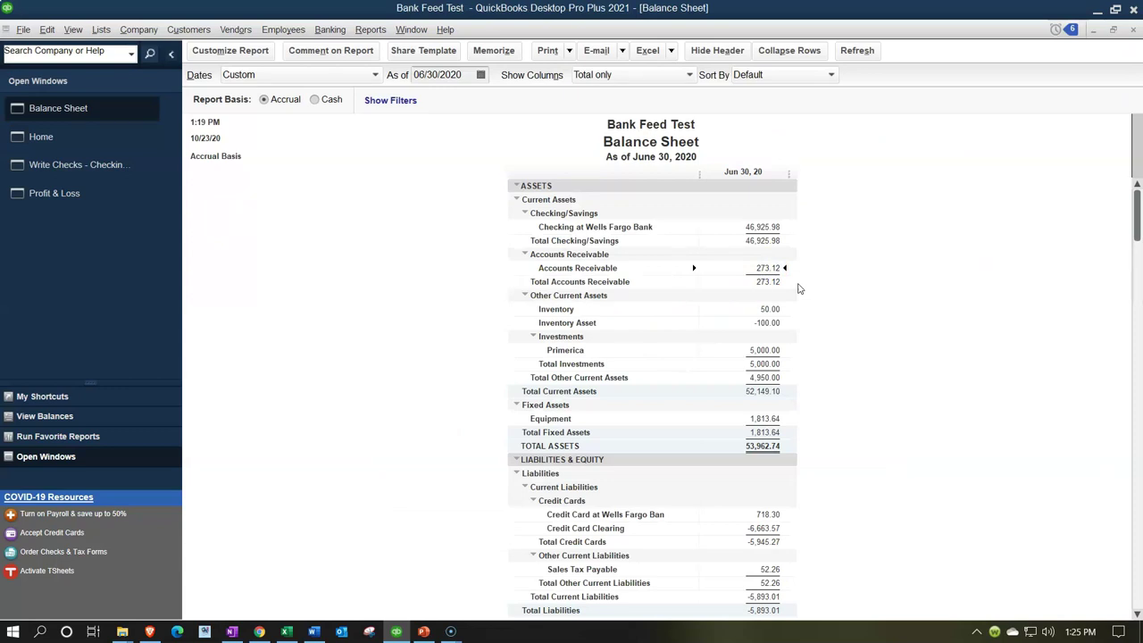
double_click(769, 309)
left_click(856, 340)
left_click(53, 137)
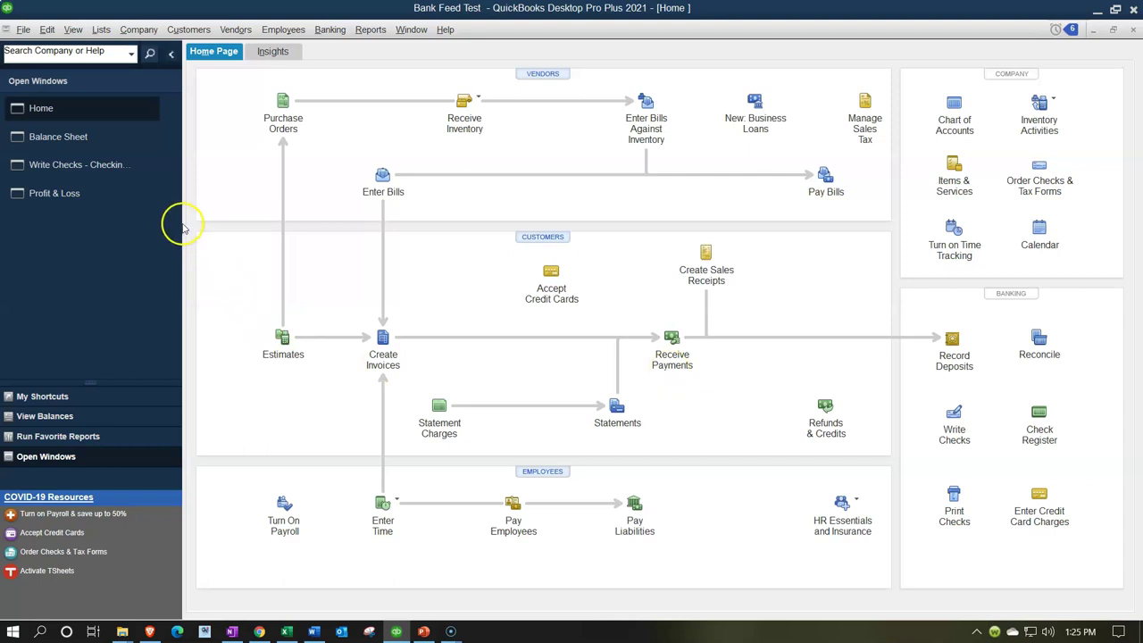
Examine the Primerica investment on the balance sheet and continue to the fixed assets and liabilities.
left_click(124, 148)
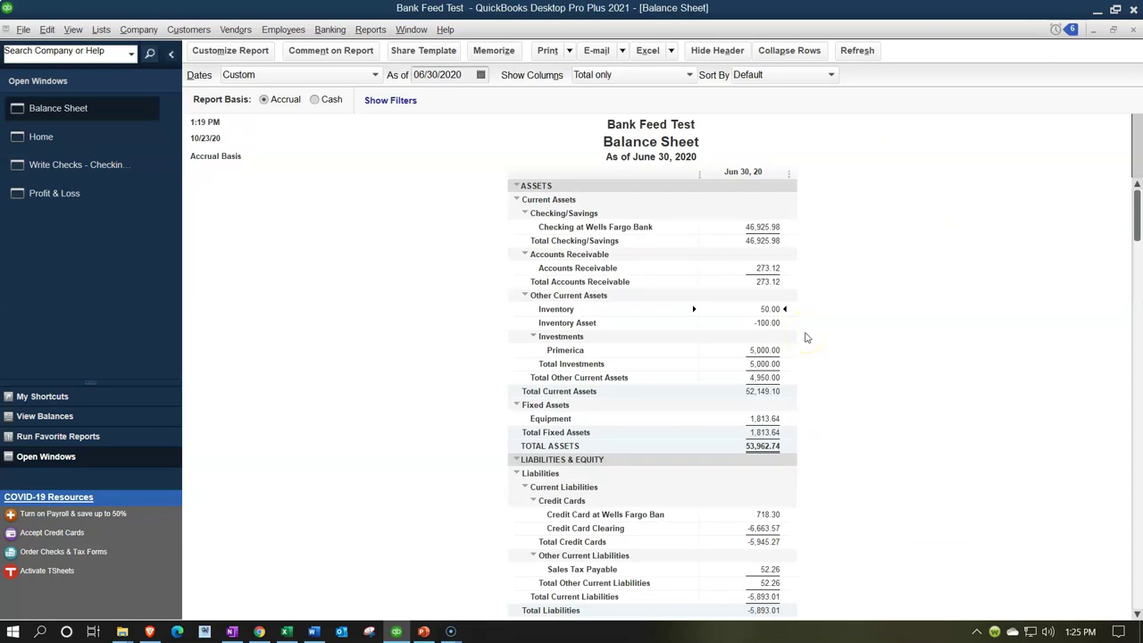
left_click(779, 350)
left_click(792, 382)
left_click(793, 367)
scroll(793, 367, "down", 2)
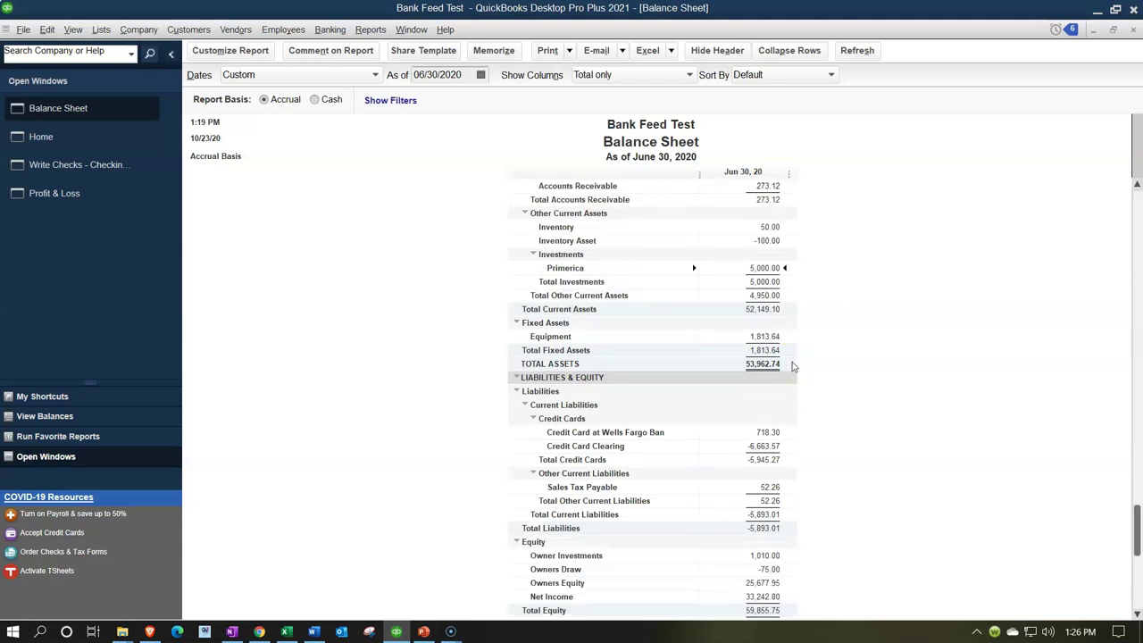
Drill down into the Equipment balance to inspect its transactions and close the detail report.
left_click(764, 337)
double_click(785, 338)
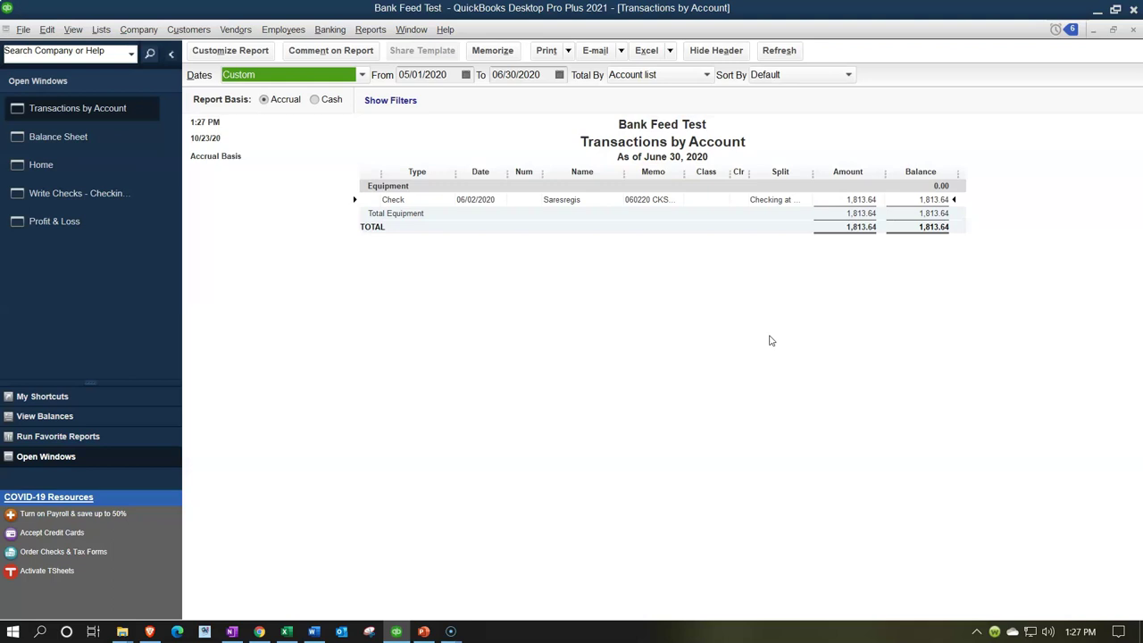
left_click(778, 323)
left_click(772, 326)
left_click(1136, 30)
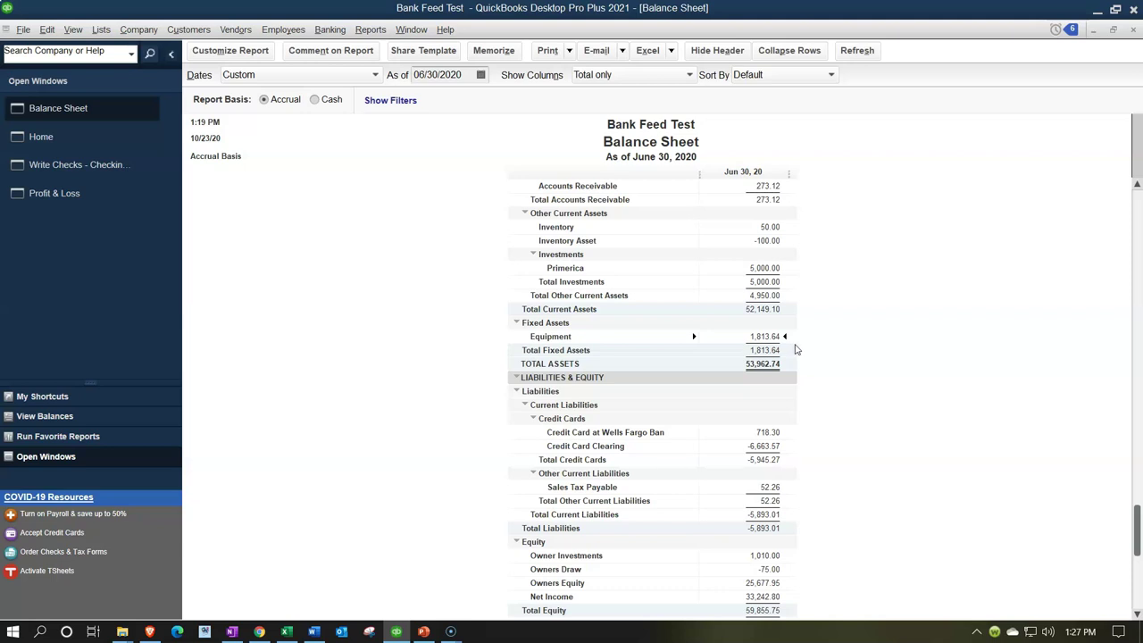
Examine the credit card and sales tax liabilities on the balance sheet and compare them with the home page workflow.
left_click(785, 347)
scroll(786, 347, "down", 1)
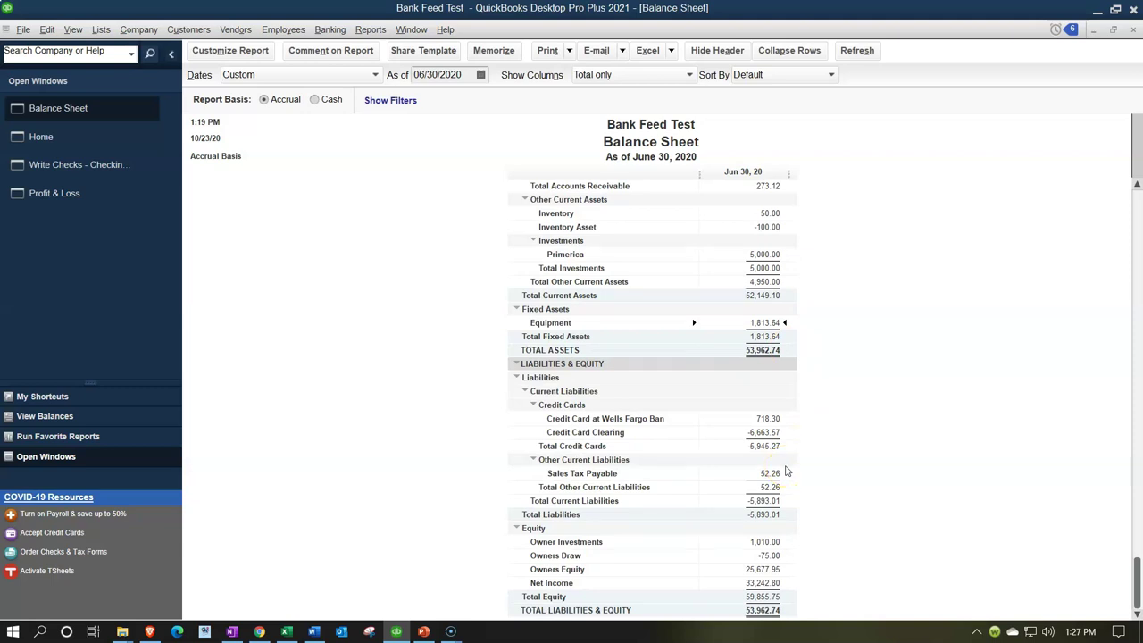
left_click(758, 419)
left_click(771, 435)
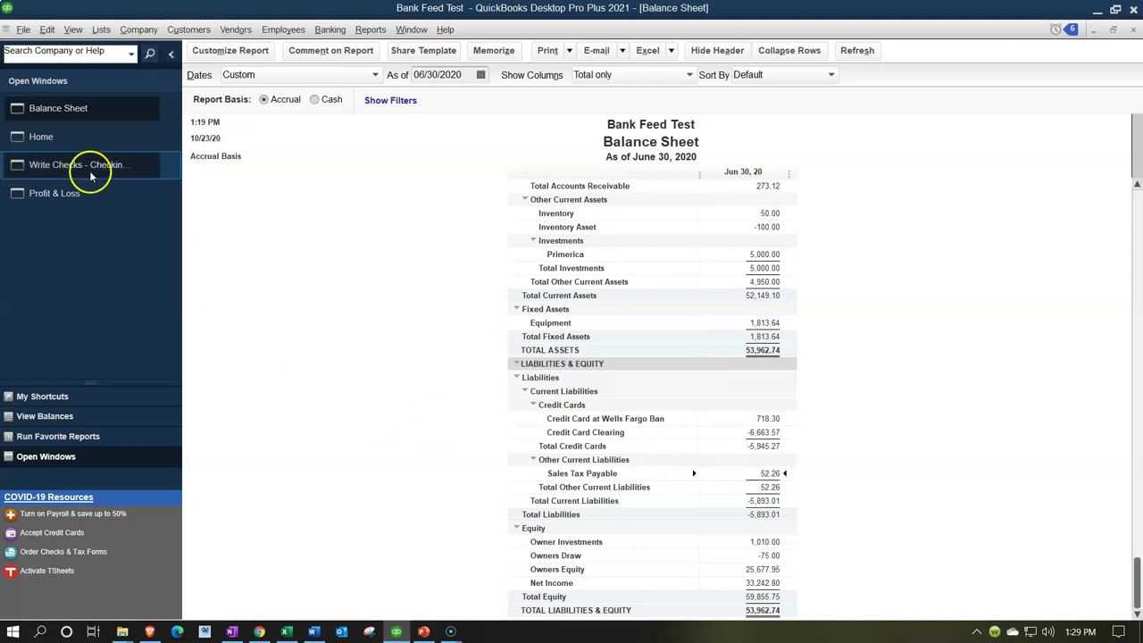
left_click(75, 148)
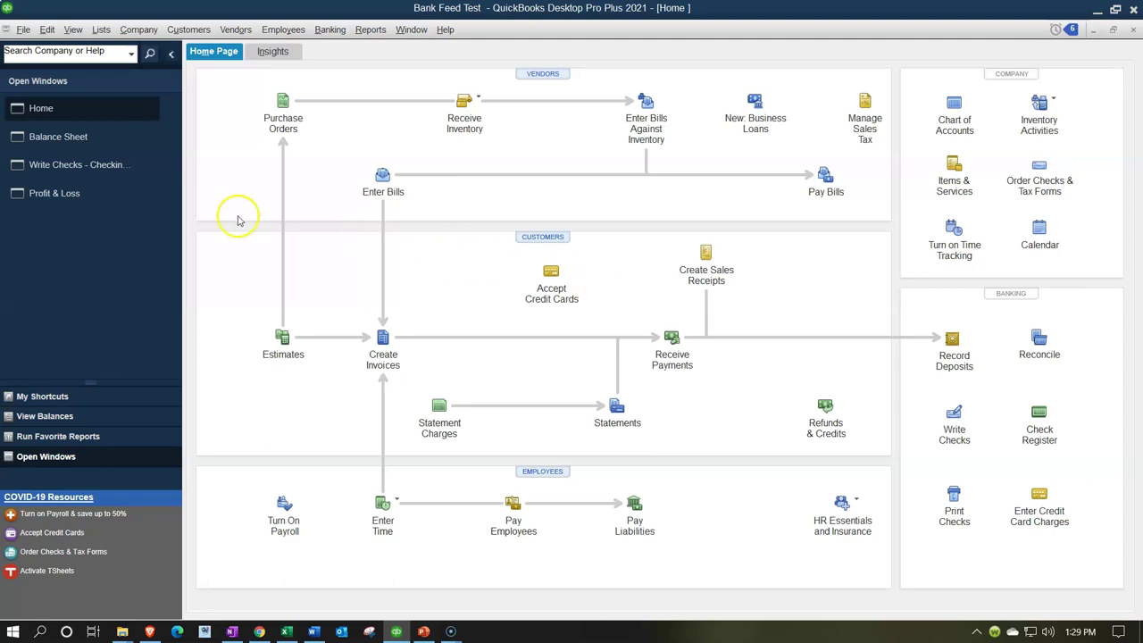
left_click(100, 139)
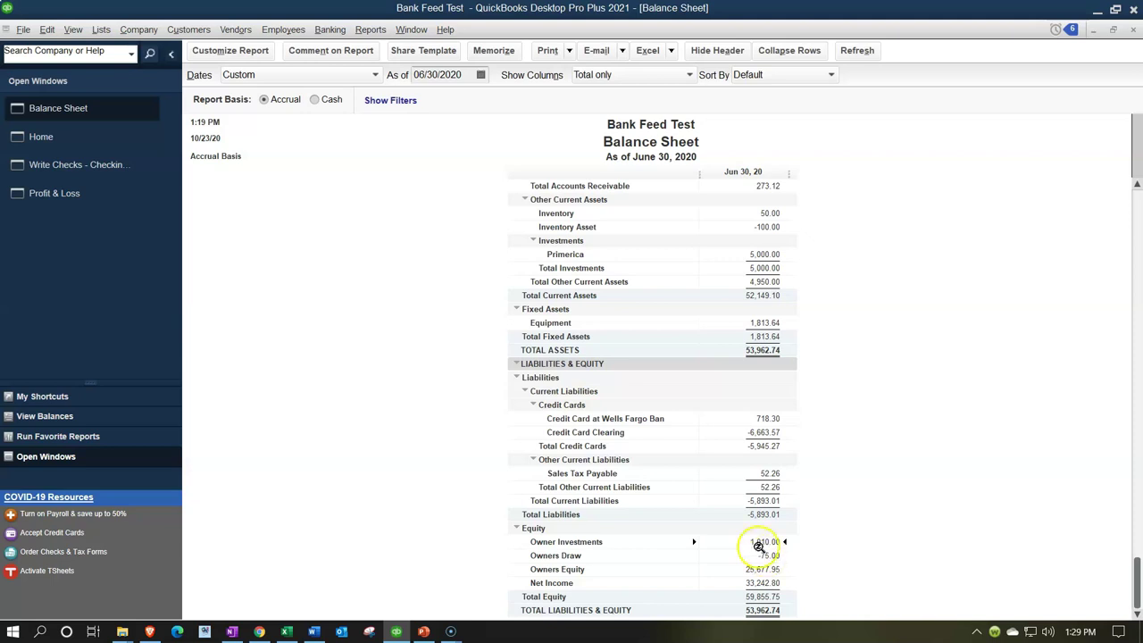
Bring up the Profit & Loss report for May through June 2020 and examine its income accounts.
left_click(89, 194)
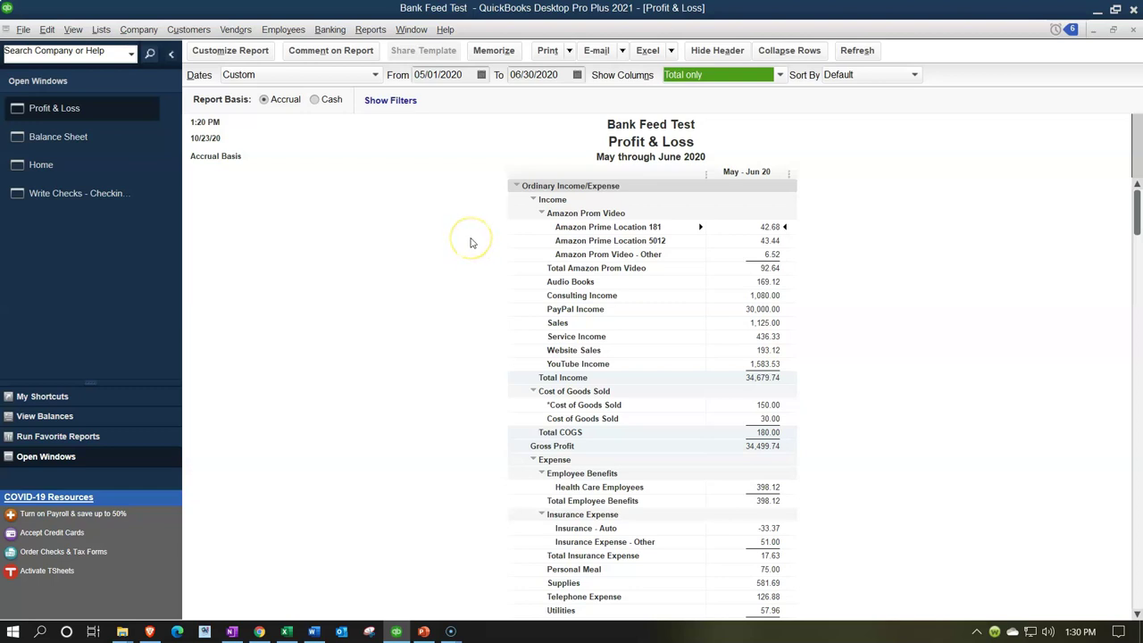
scroll(471, 242, "down", 3)
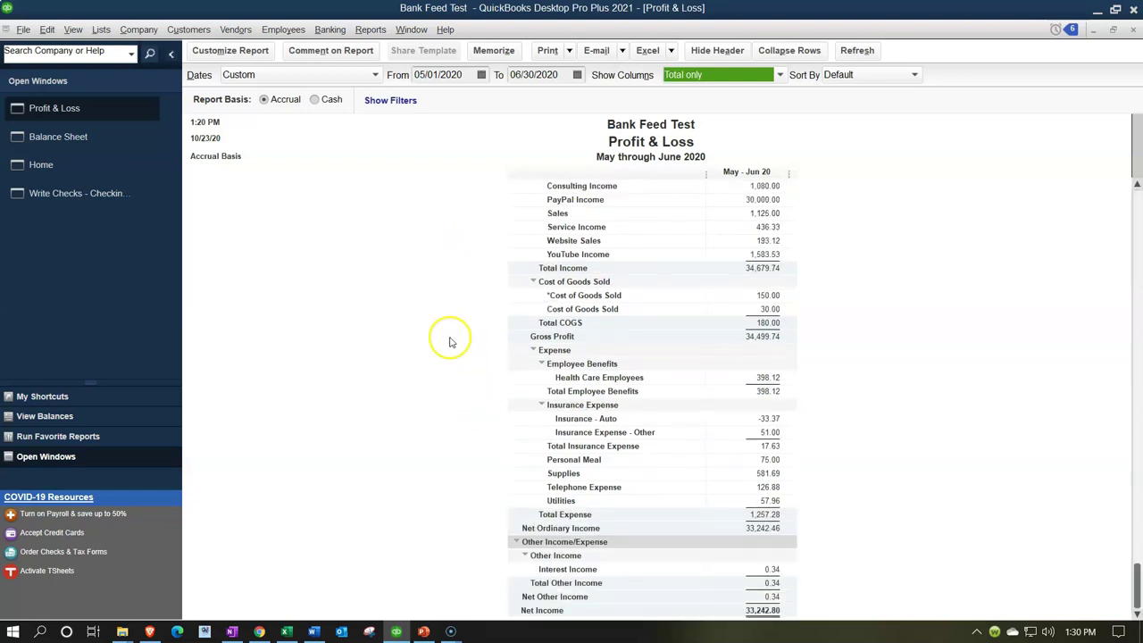
scroll(449, 342, "up", 3)
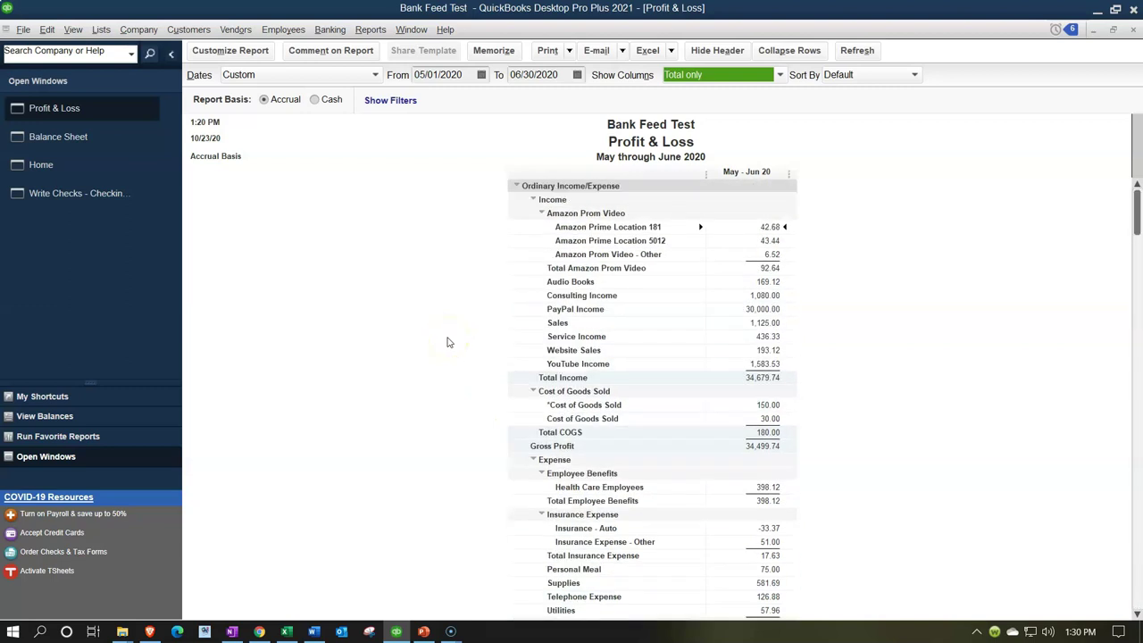
left_click(440, 318)
left_click(748, 325)
scroll(788, 278, "down", 1)
scroll(788, 278, "down", 1)
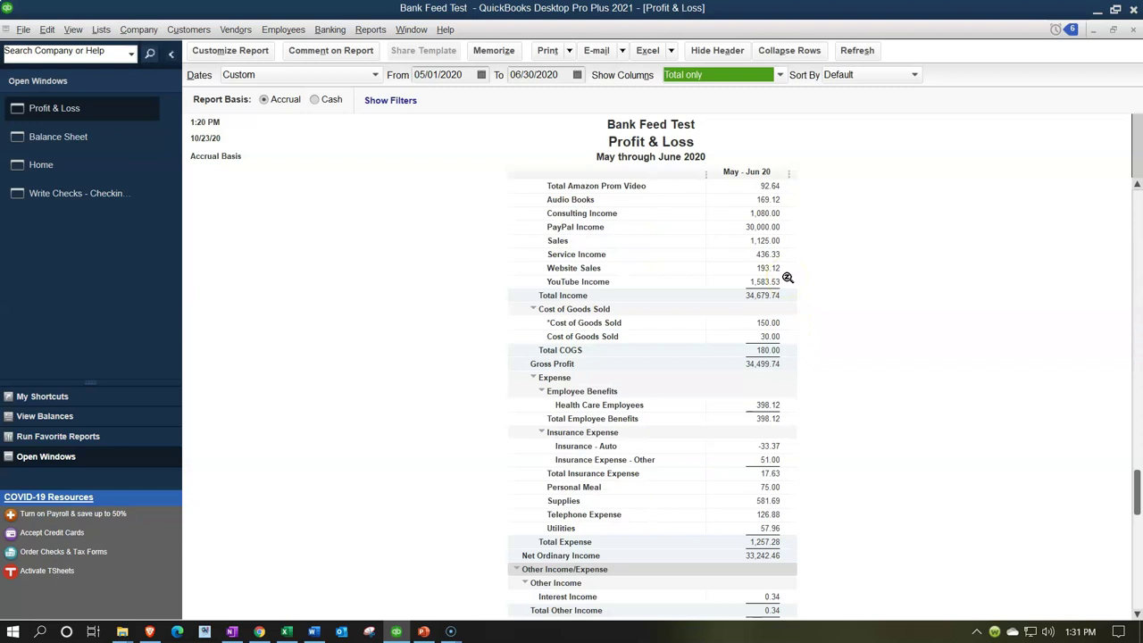
Examine the cost of goods sold, expense and other income lines on the Profit & Loss report.
left_click(768, 322)
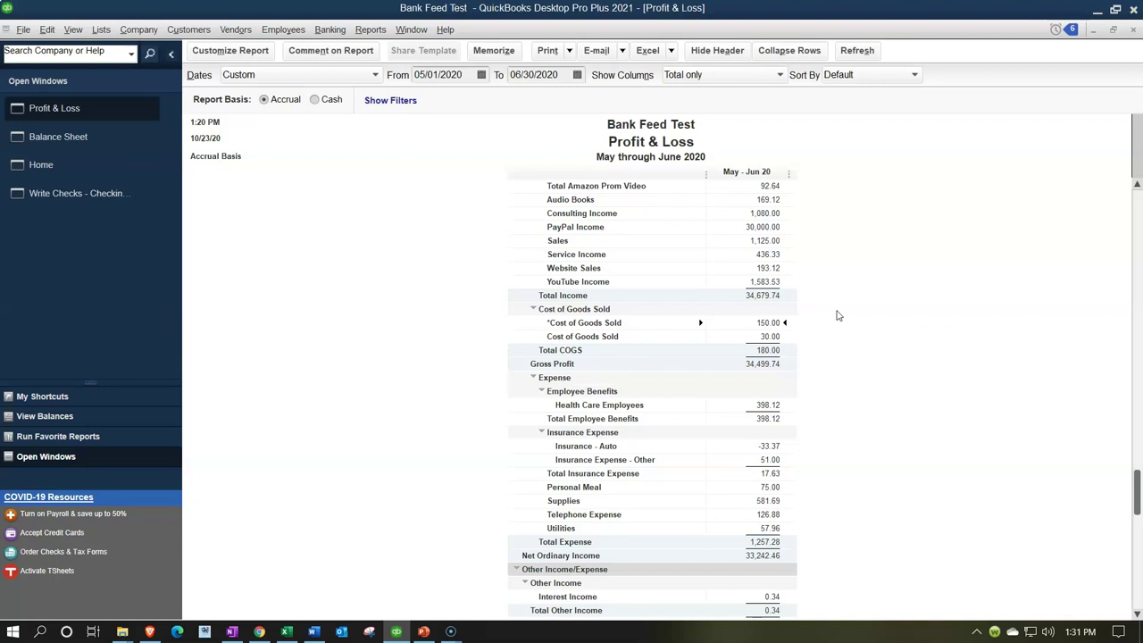
scroll(837, 316, "down", 1)
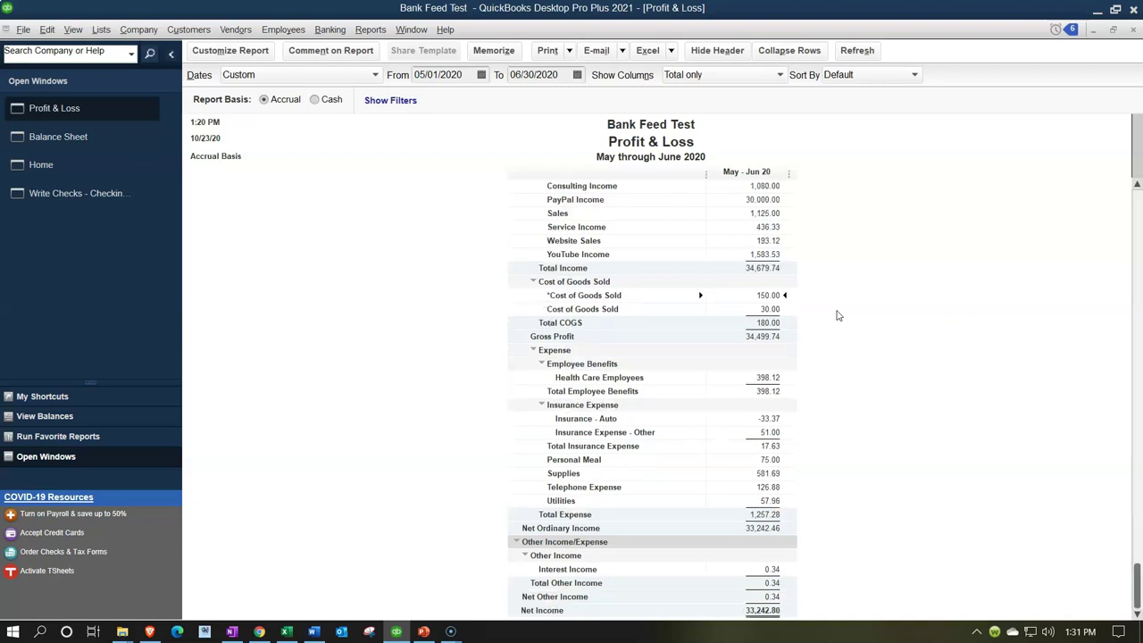
left_click(783, 383)
left_click(823, 395)
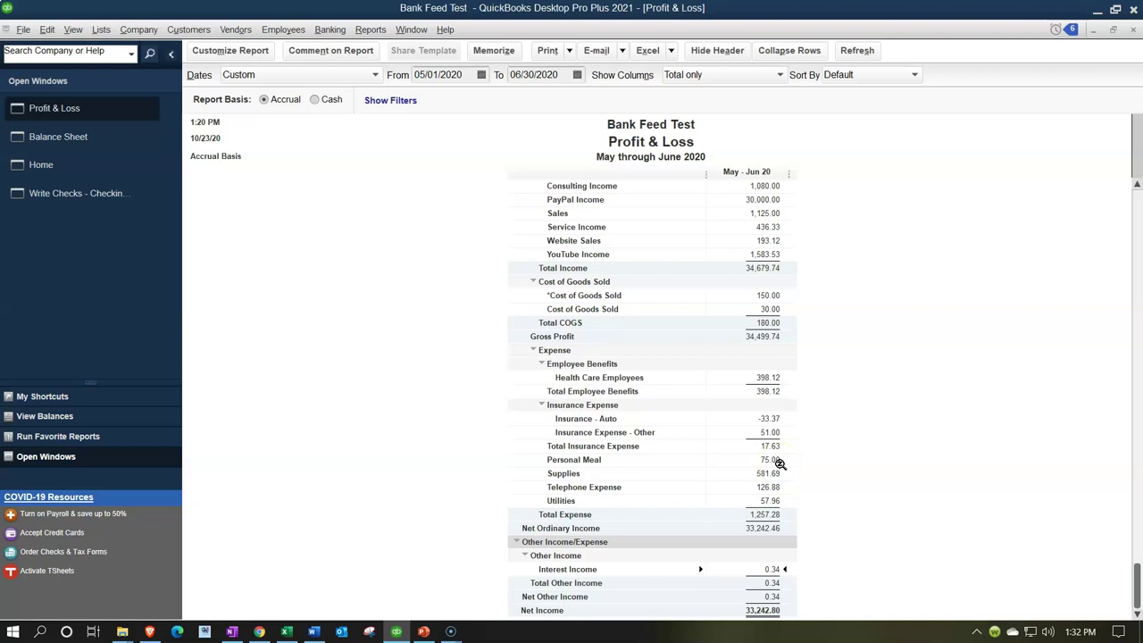
left_click(860, 455)
scroll(842, 498, "up", 1)
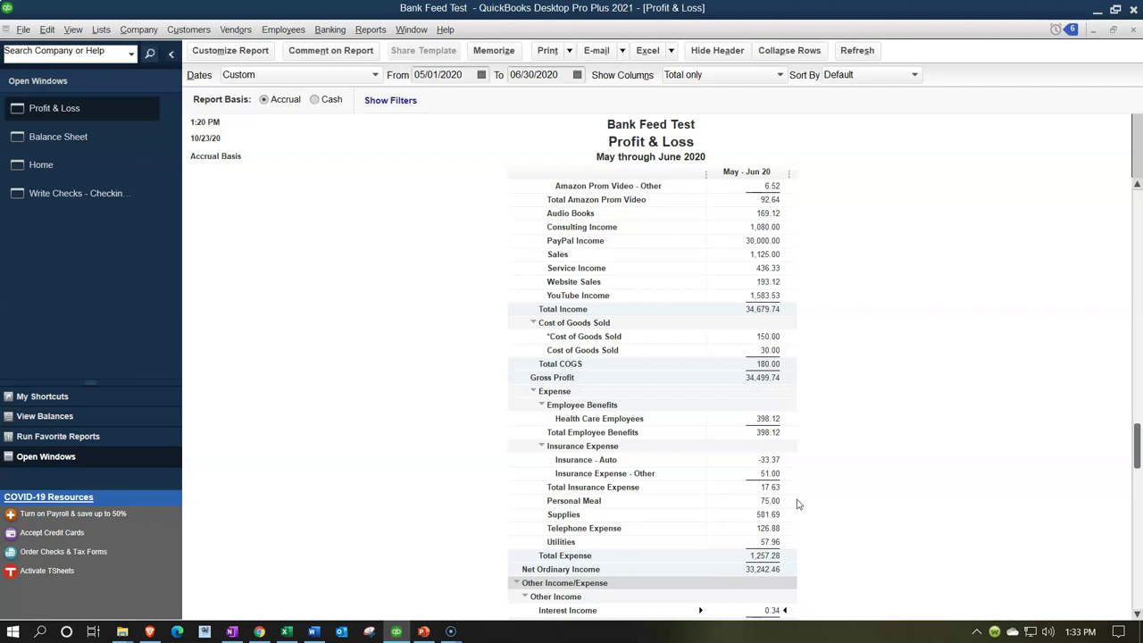
scroll(798, 504, "up", 2)
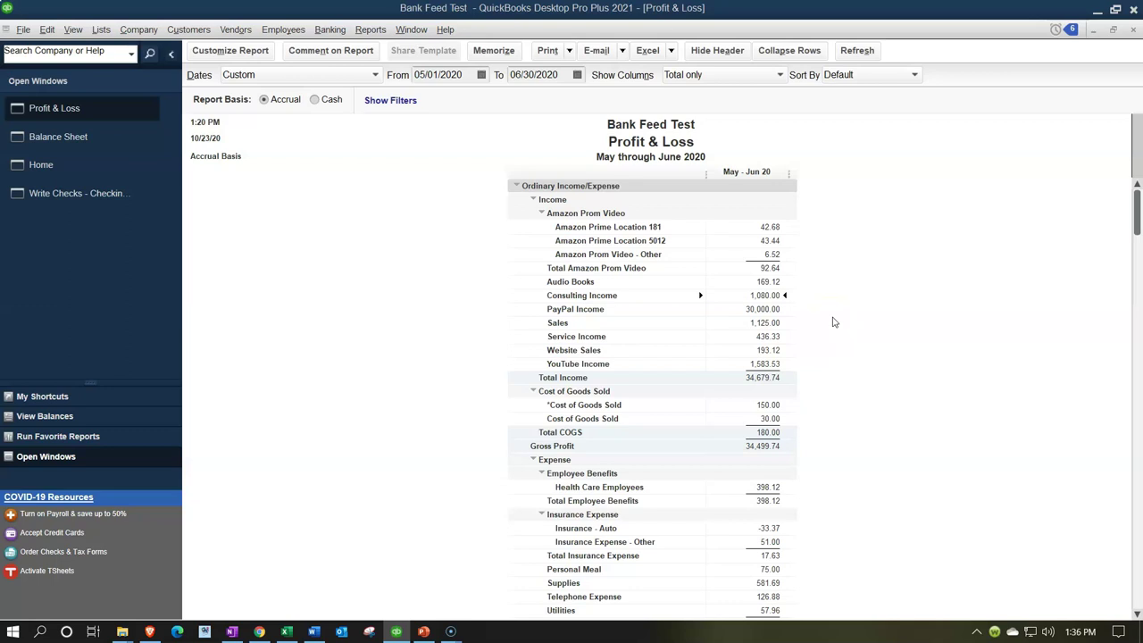
Check the sales receipt and deposit workflow on the home page and return to the Profit & Loss report.
left_click(106, 177)
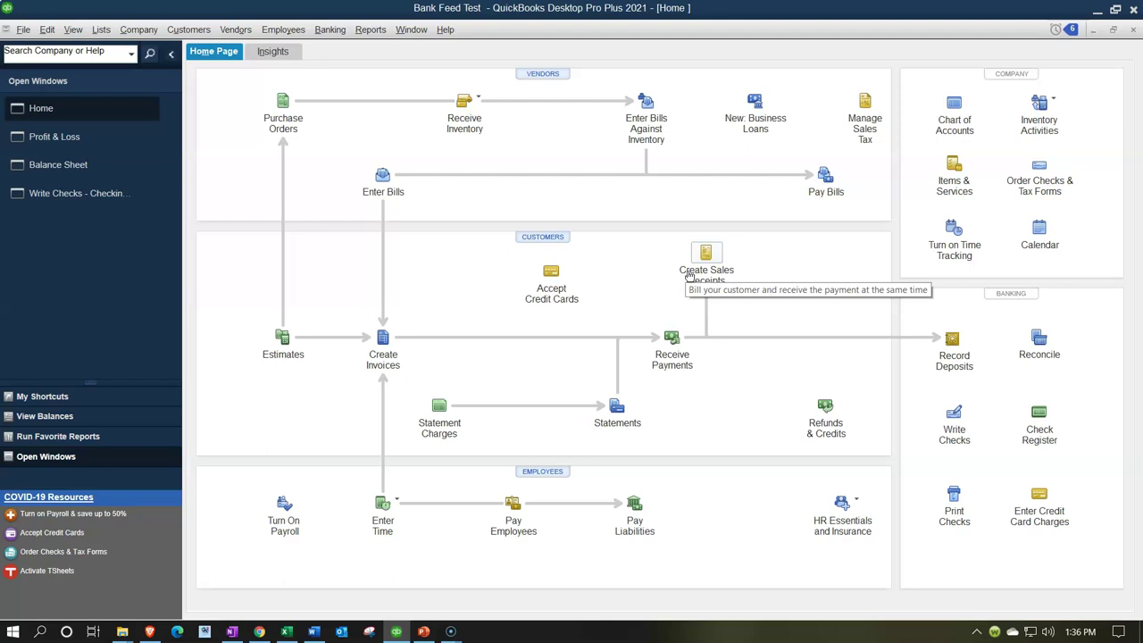
left_click(907, 372)
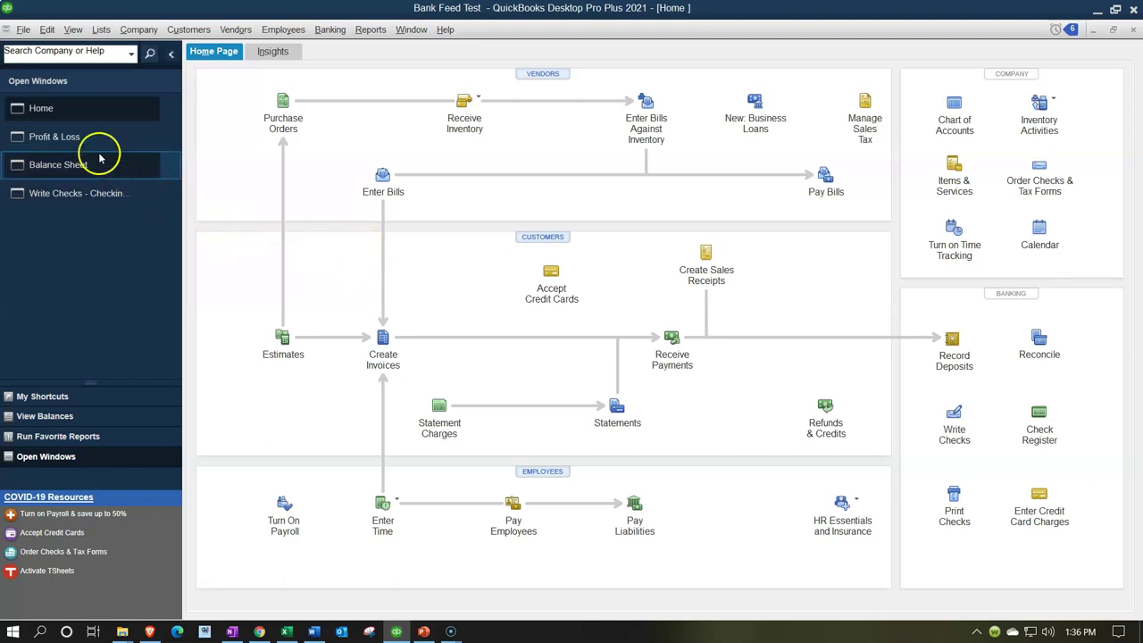
left_click(54, 136)
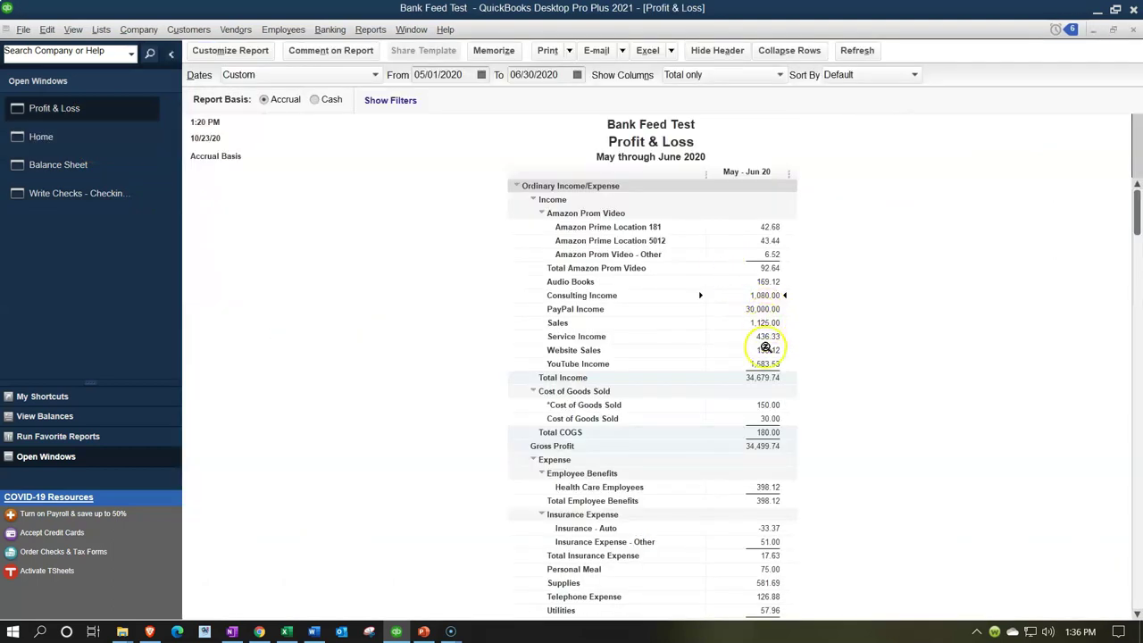
Drill down from the Amazon Prime Location 181 income to its first deposit, and close the deposit and detail report.
double_click(778, 226)
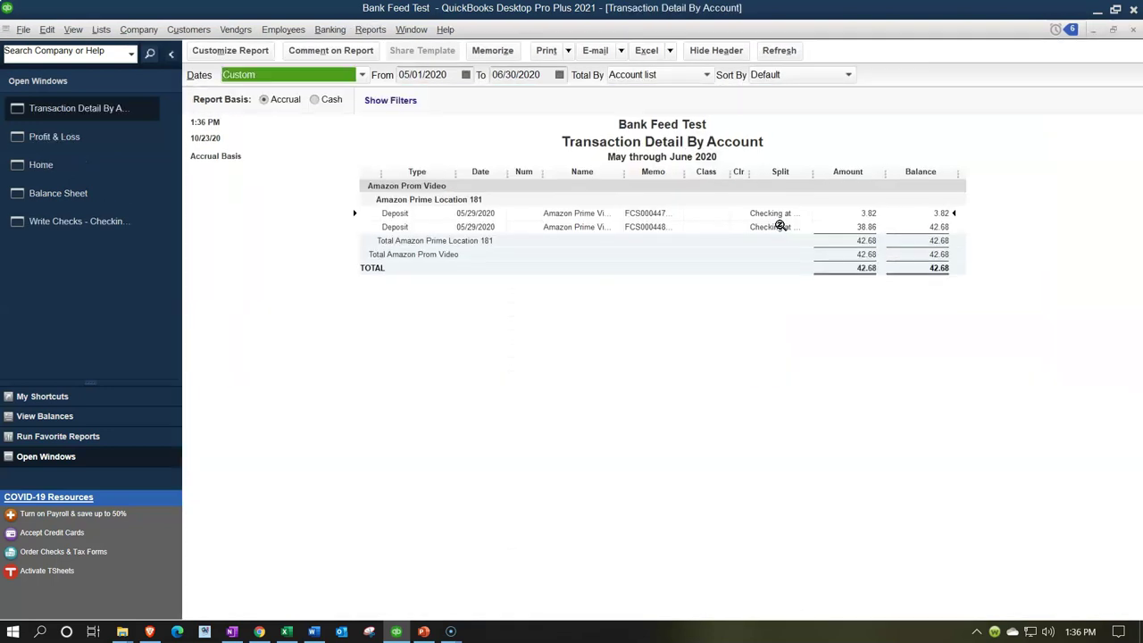
double_click(868, 214)
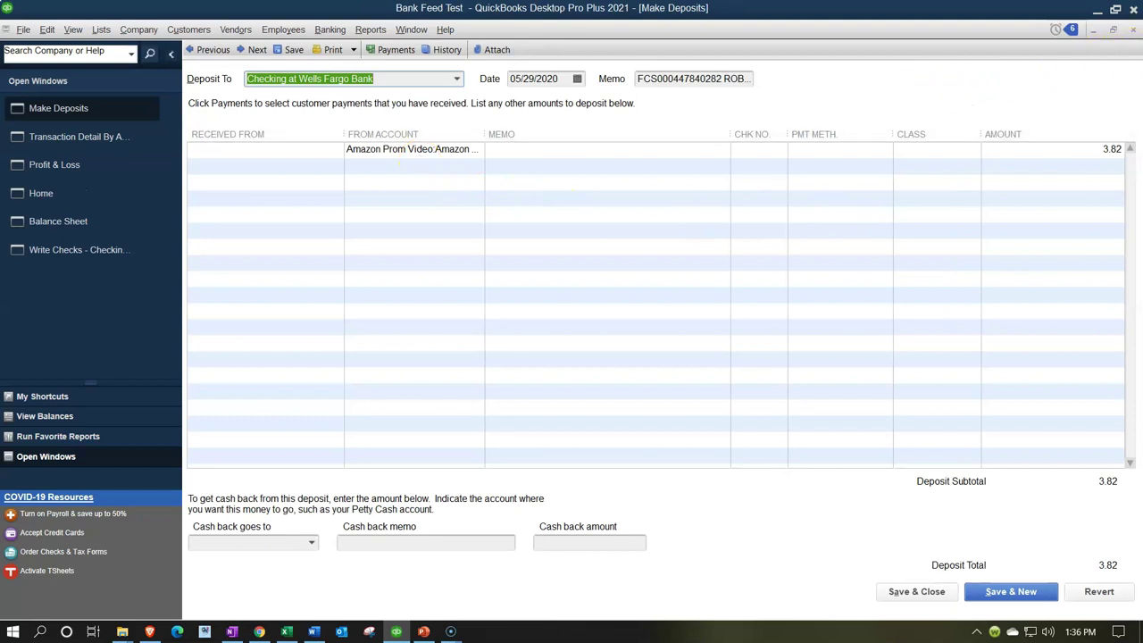
left_click(1134, 31)
left_click(1134, 31)
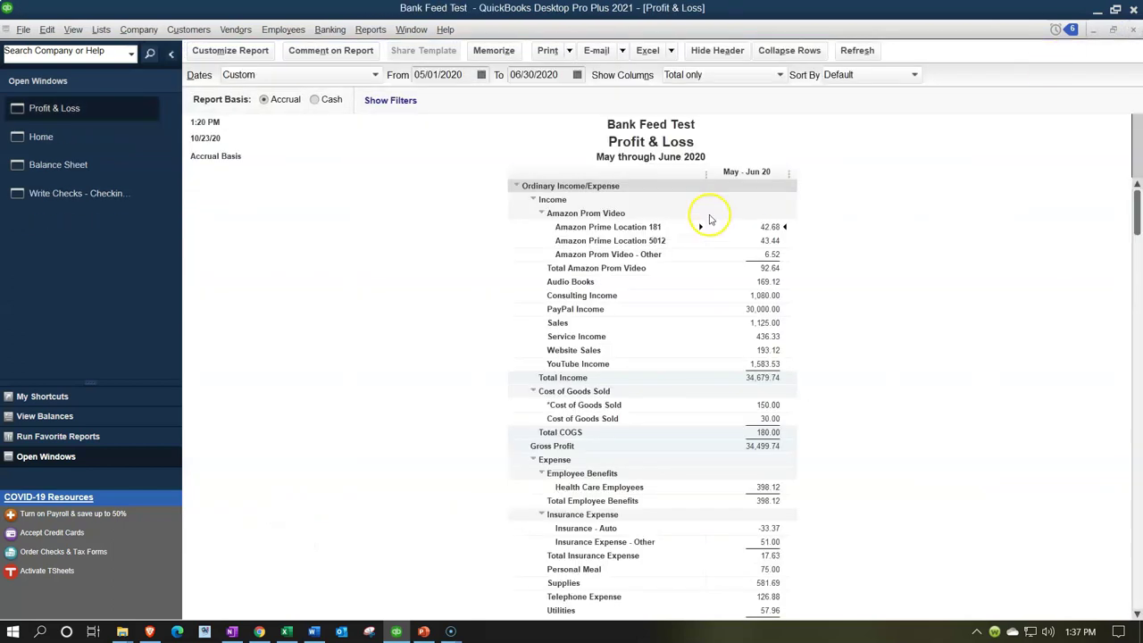
Generate a Sales by Customer Summary report for 05/01/2020 to 06/30/2020.
left_click(374, 31)
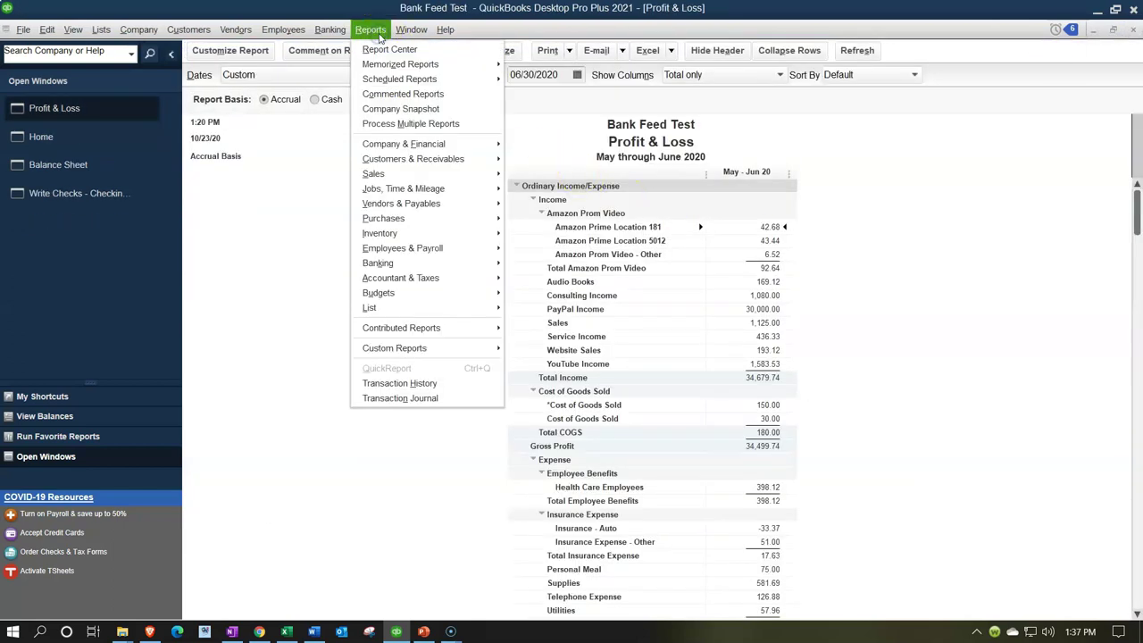
mouse_move(420, 148)
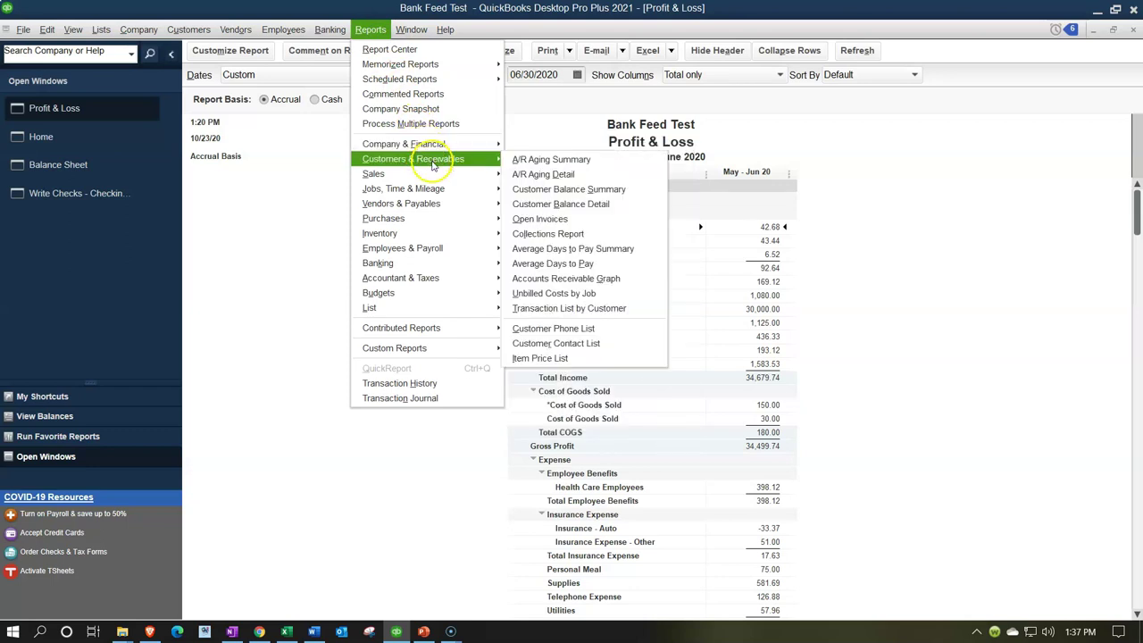
mouse_move(478, 180)
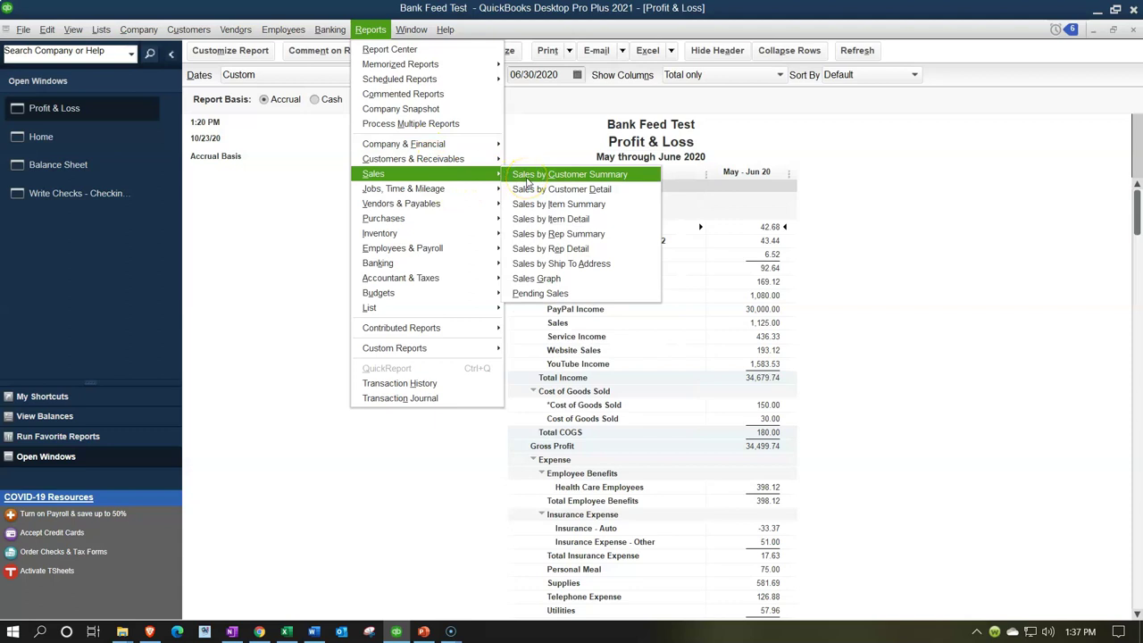
left_click(527, 176)
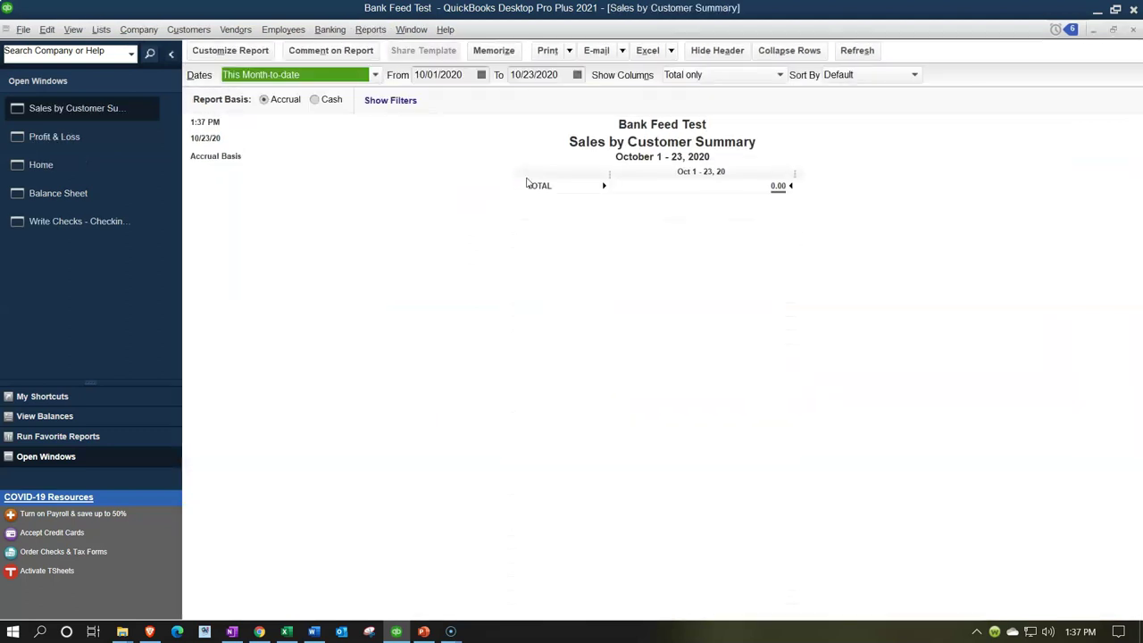
key("Tab")
type("050120")
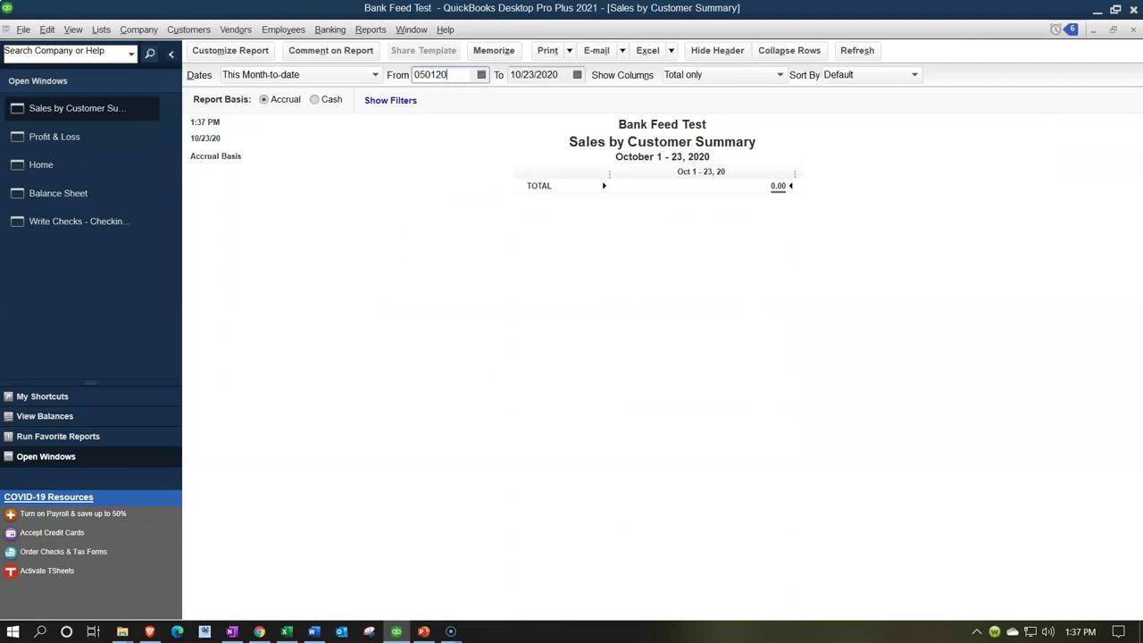
key("Tab")
type("063020")
key("Tab")
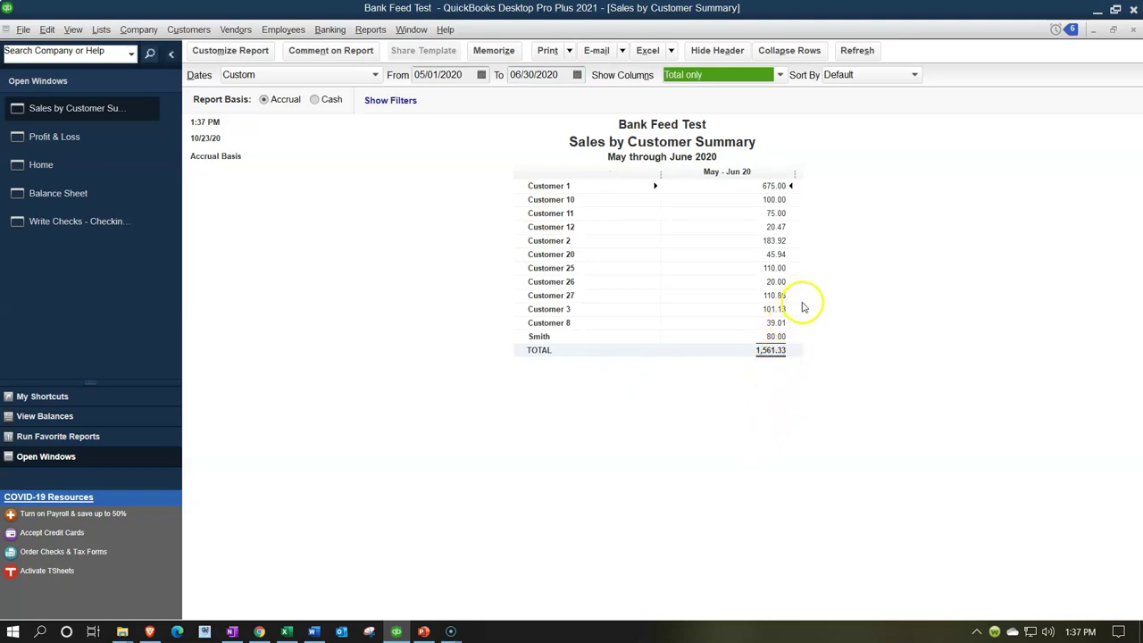
Compare the Sales by Customer Summary with the home page customer workflow and the Profit & Loss income accounts.
left_click(129, 171)
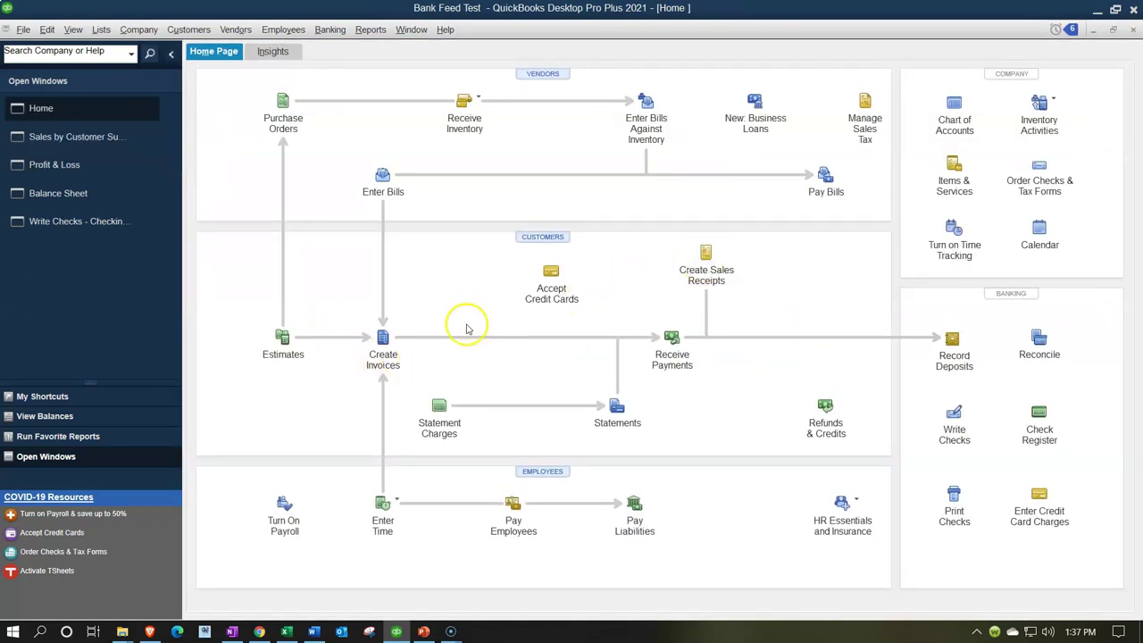
left_click(85, 139)
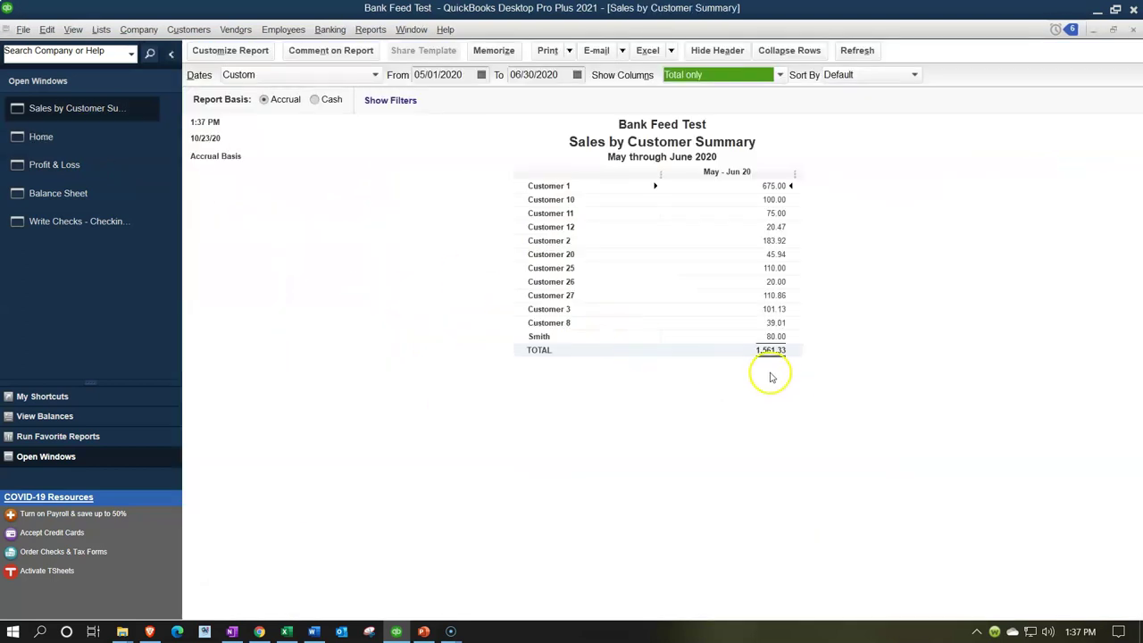
left_click(68, 168)
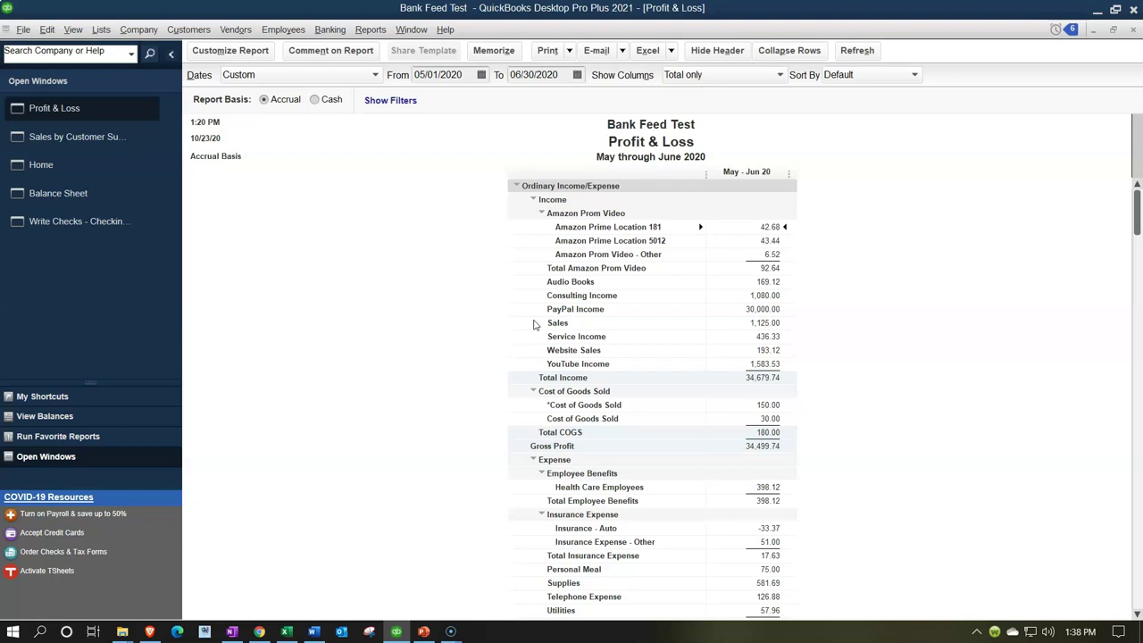
left_click(532, 319)
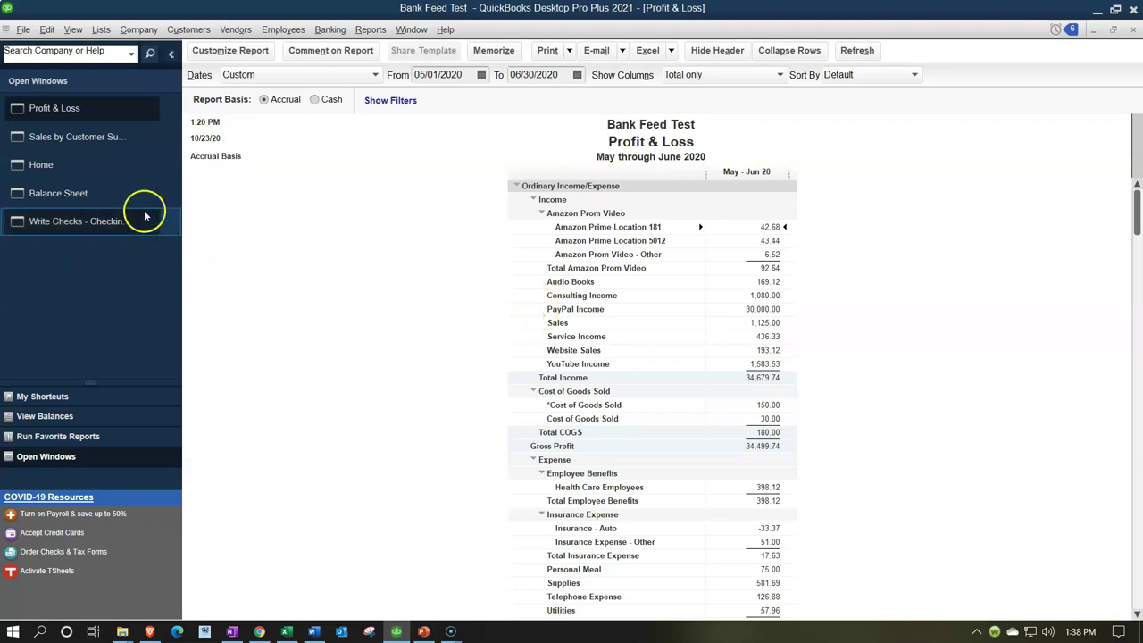
left_click(82, 168)
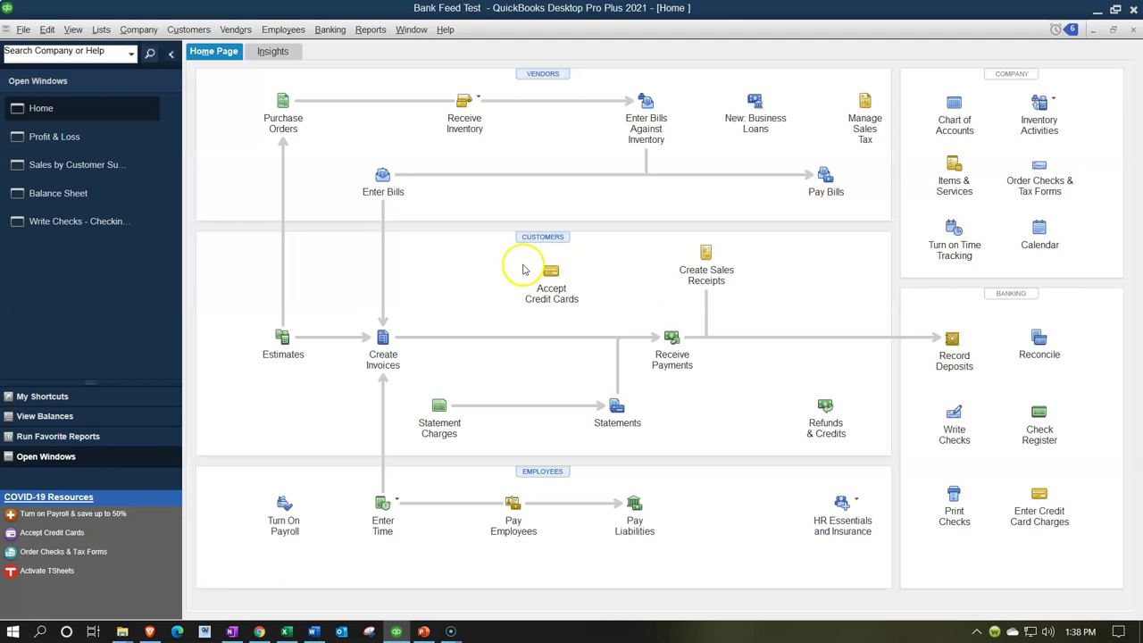
left_click(112, 145)
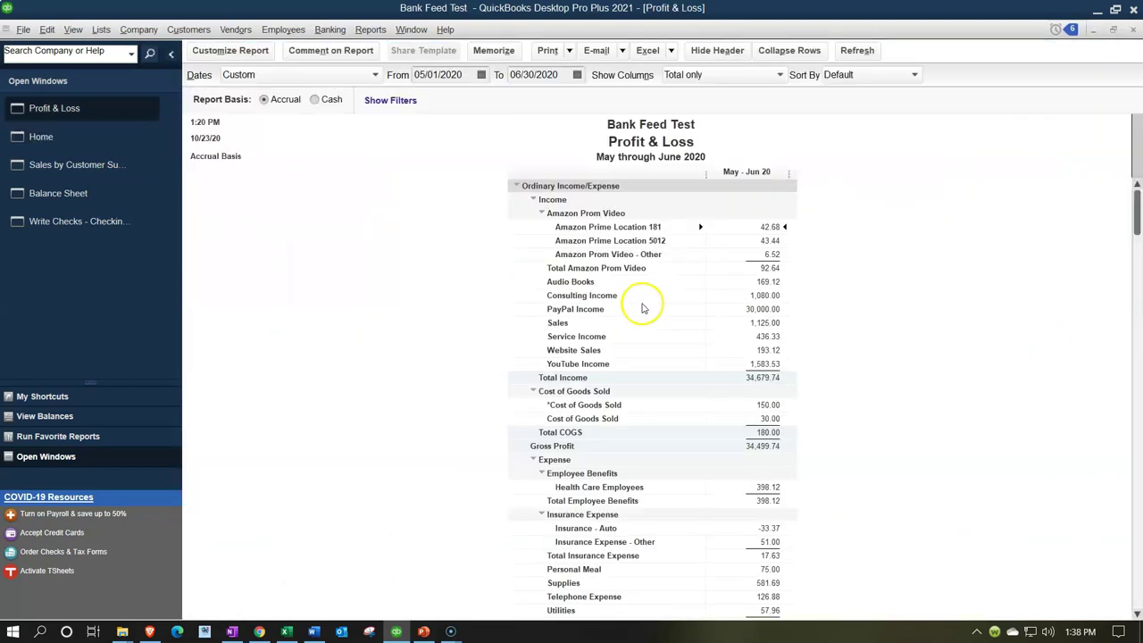
Generate a Sales by Item Summary report for 05/01/2020 to 06/30/2020.
left_click(372, 32)
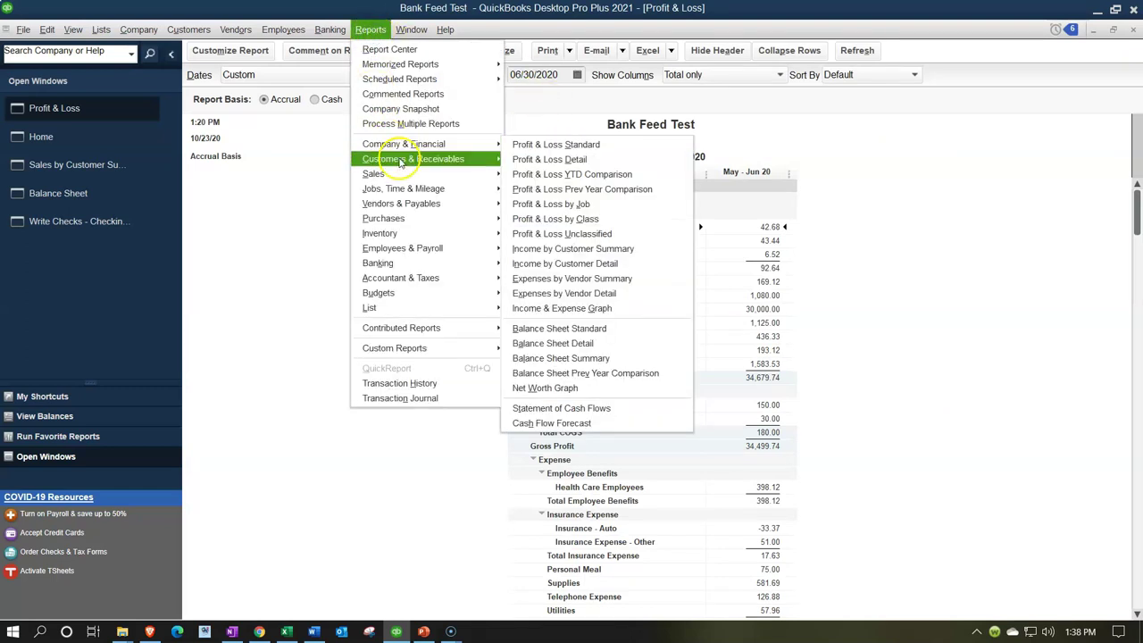
mouse_move(410, 176)
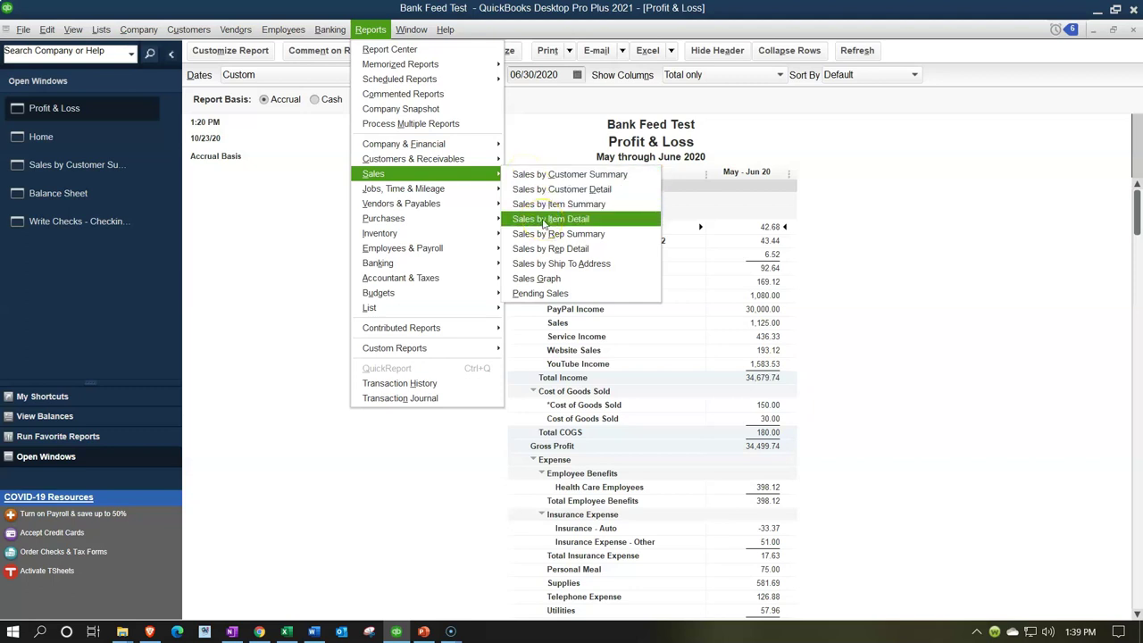
left_click(544, 207)
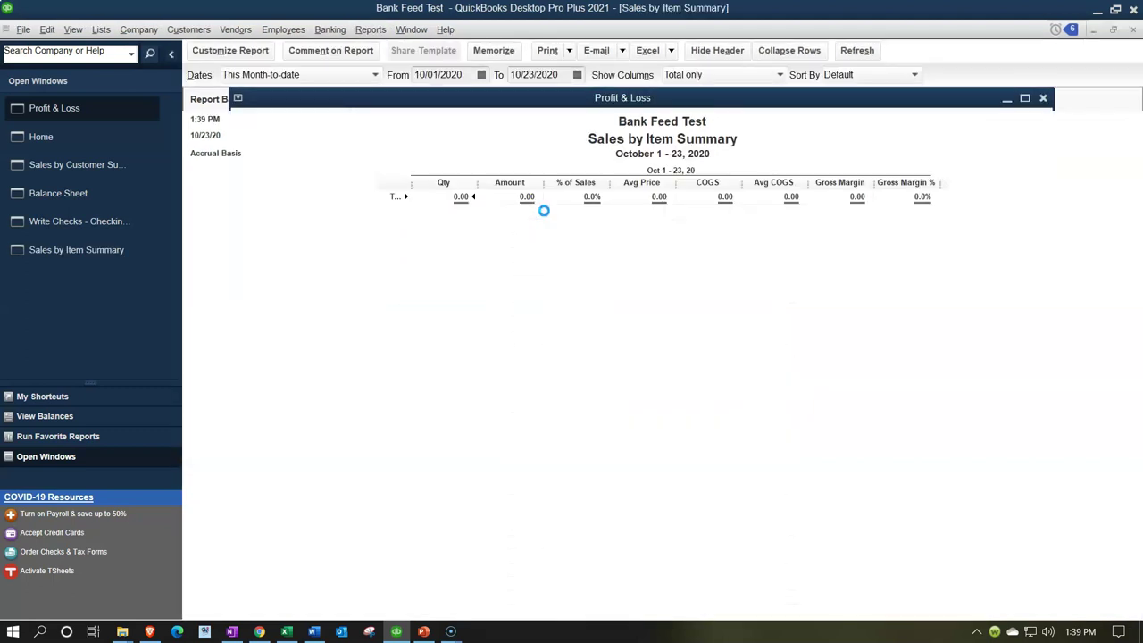
type("01")
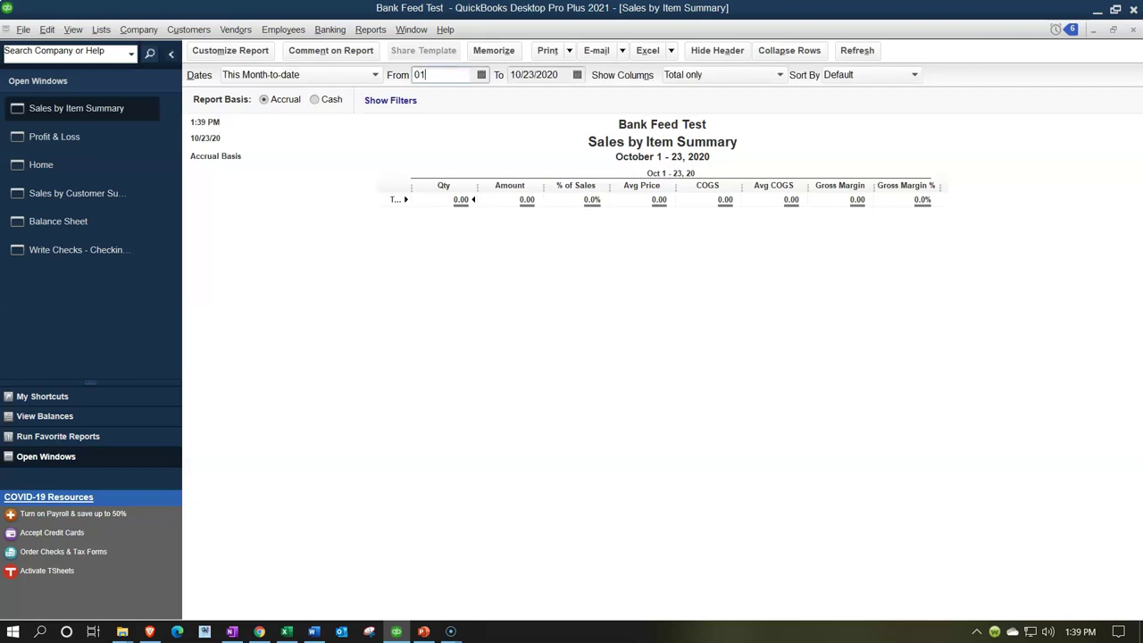
key("BackSpace")
type("5/")
type("01/20")
key("Tab")
type("06/30/20")
key("Tab")
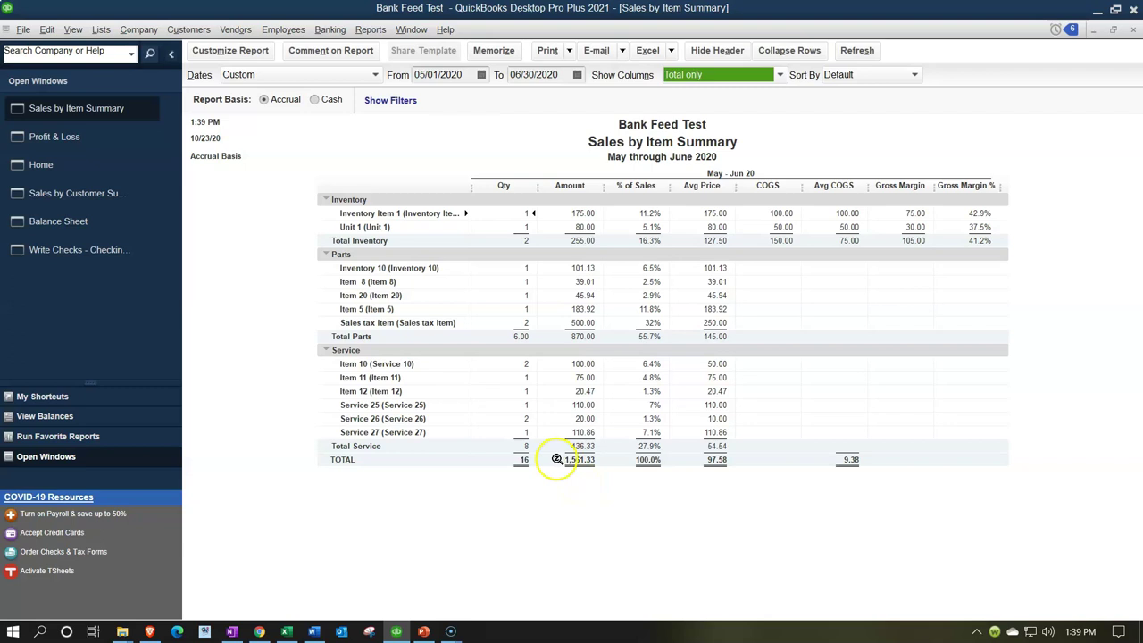
Drill down from the Website Sales income on the Profit & Loss report to its transaction detail, and close the detail report.
left_click(105, 143)
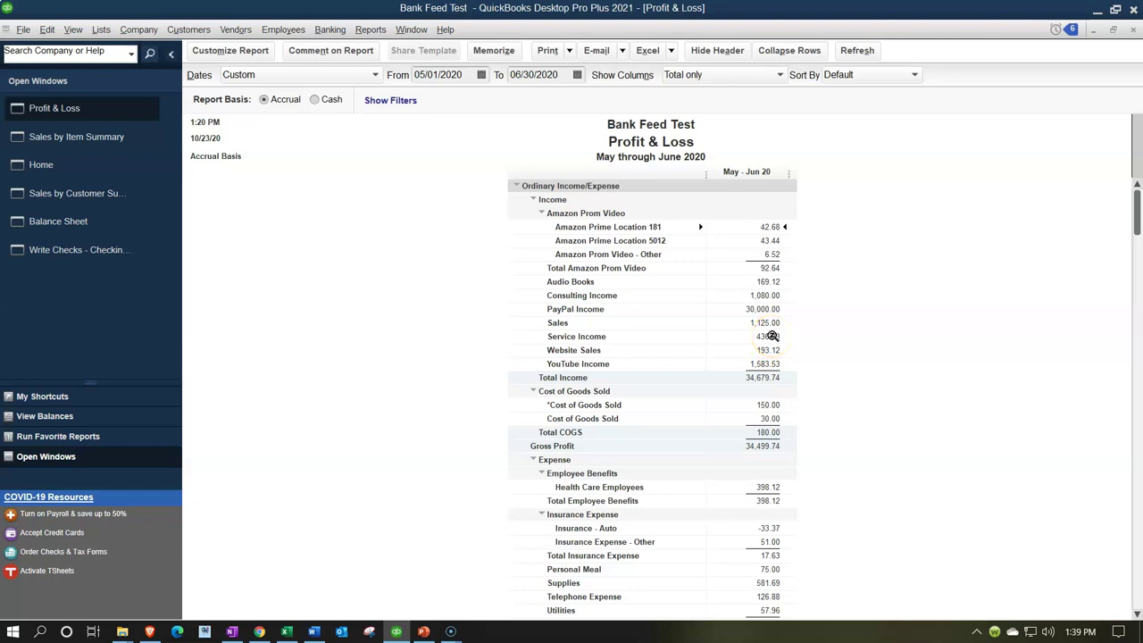
double_click(761, 350)
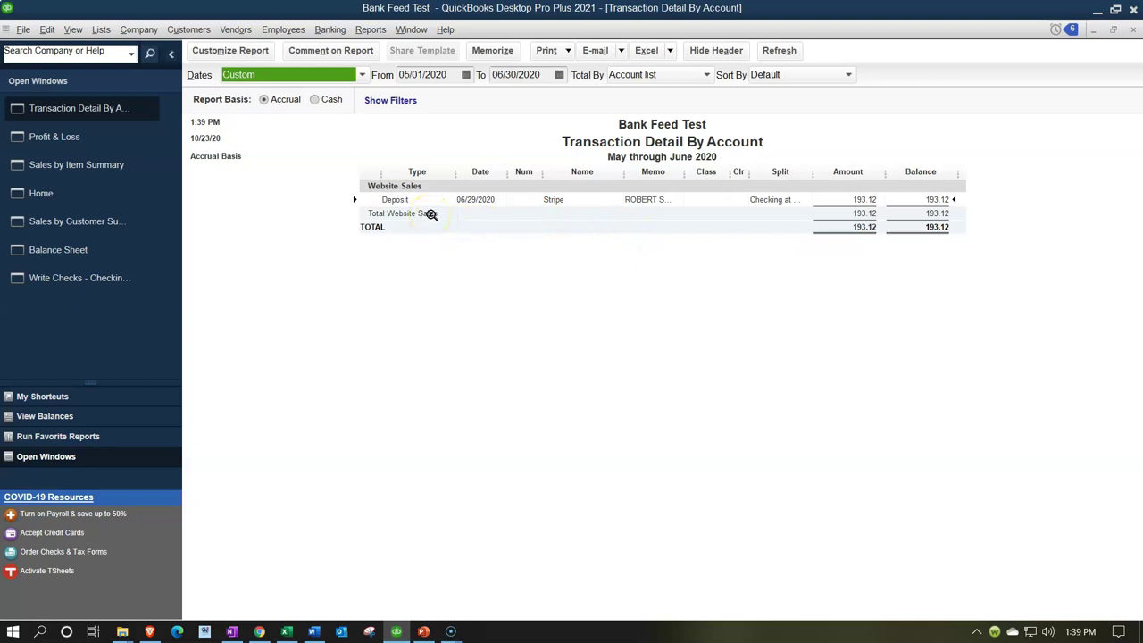
left_click(1133, 30)
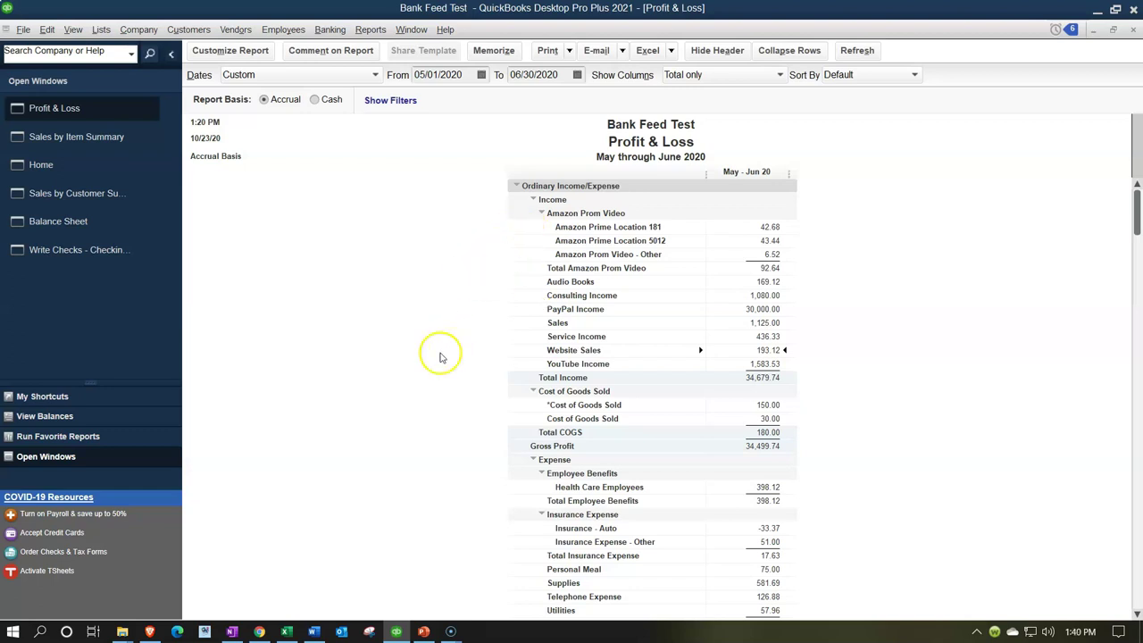
Review the Profit & Loss income and expense accounts, check the home page workflow, and return to the Profit & Loss report.
scroll(435, 368, "down", 3)
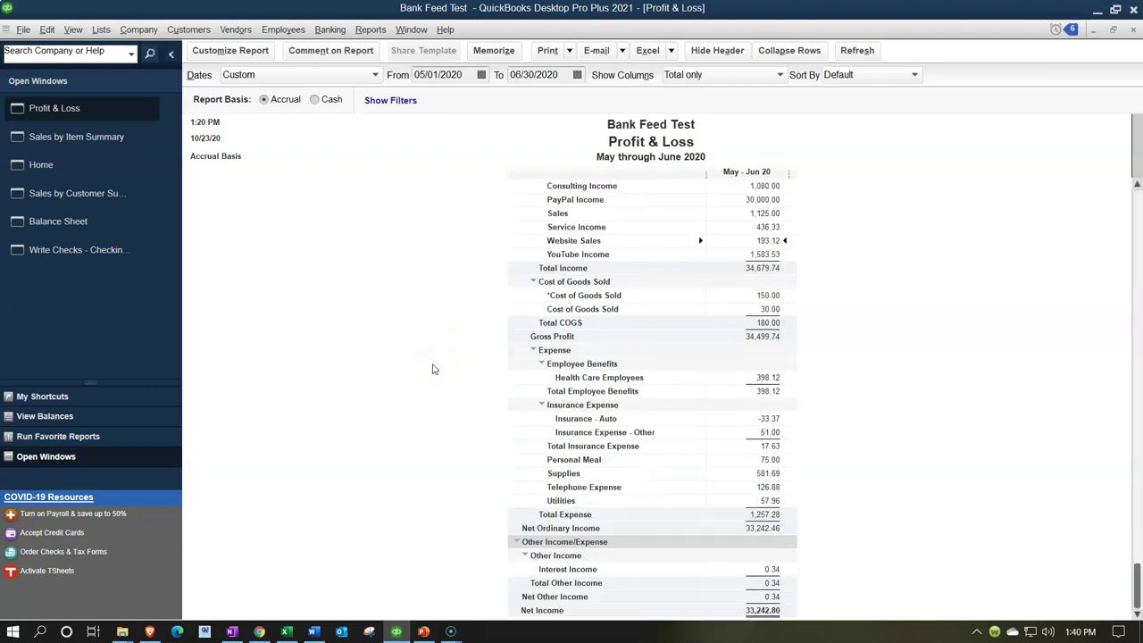
scroll(433, 369, "up", 3)
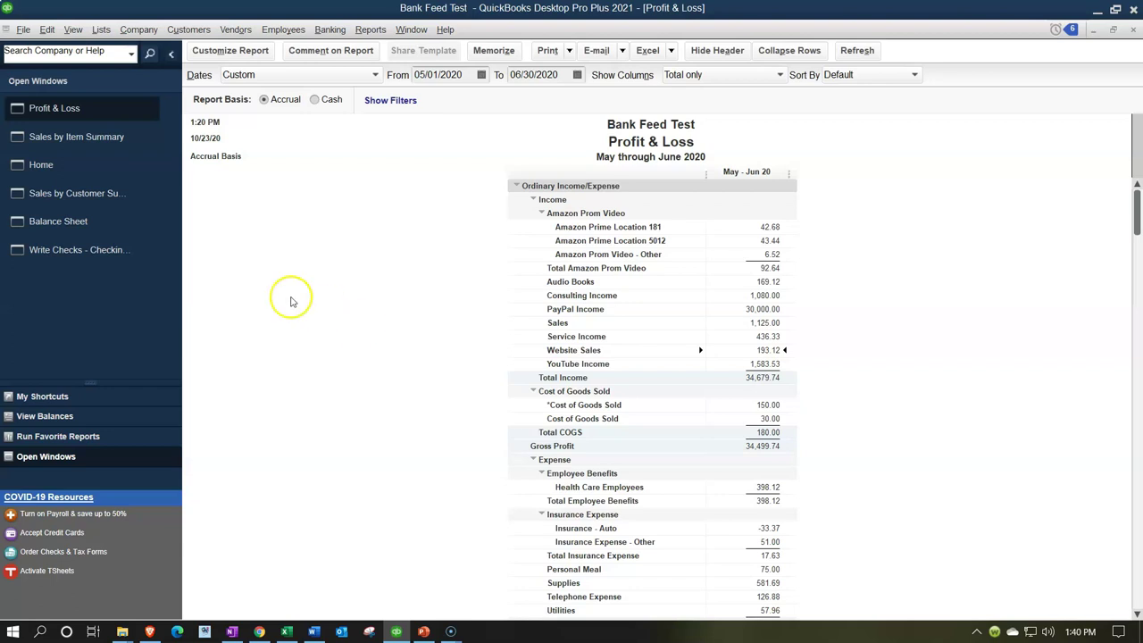
left_click(95, 162)
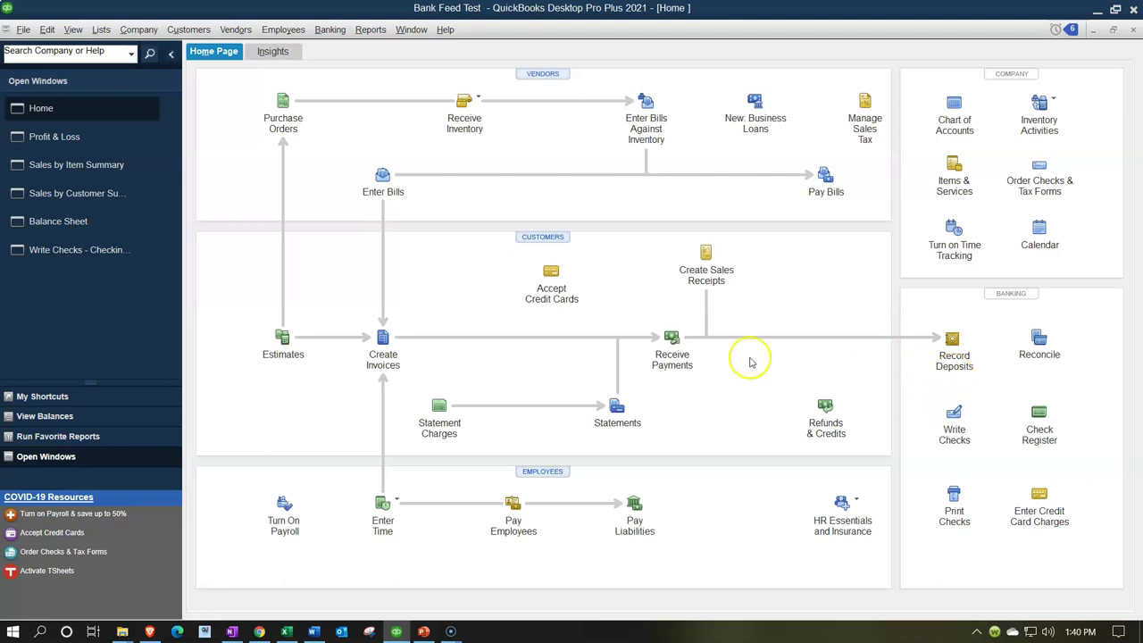
left_click(93, 143)
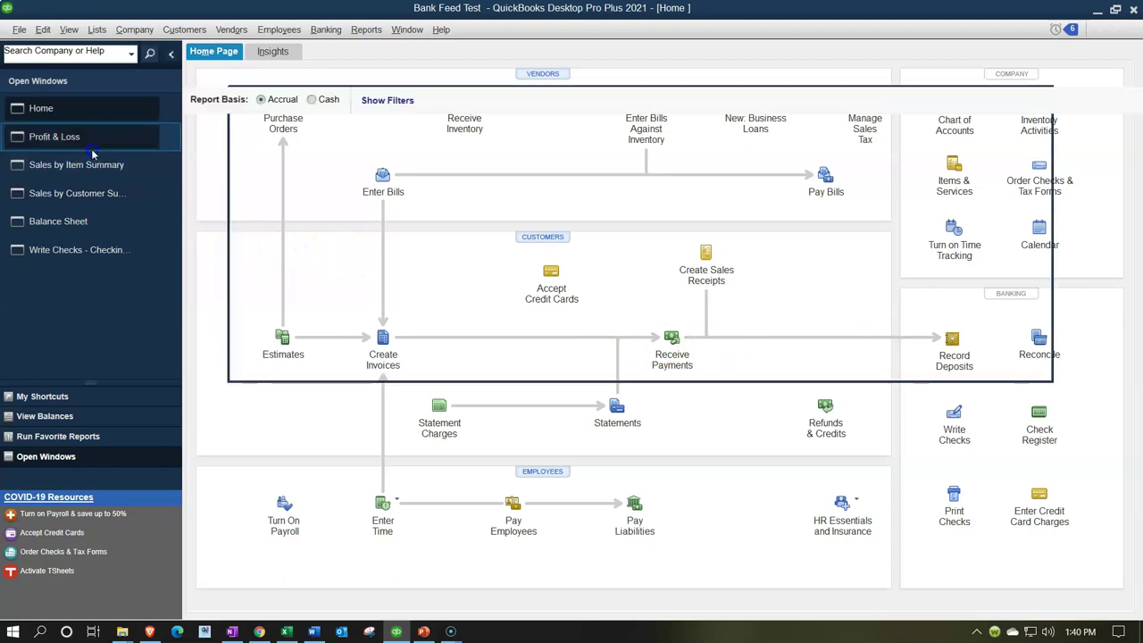